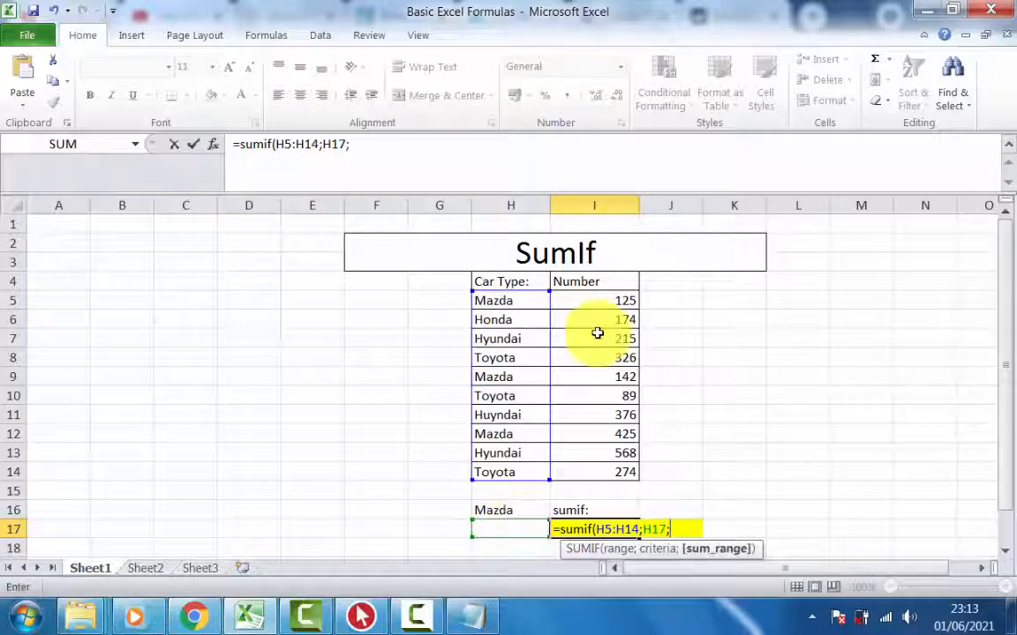
- Complete the SUMIF formula in I17 with I5:I14 as the sum range
drag(601, 296, 599, 469)
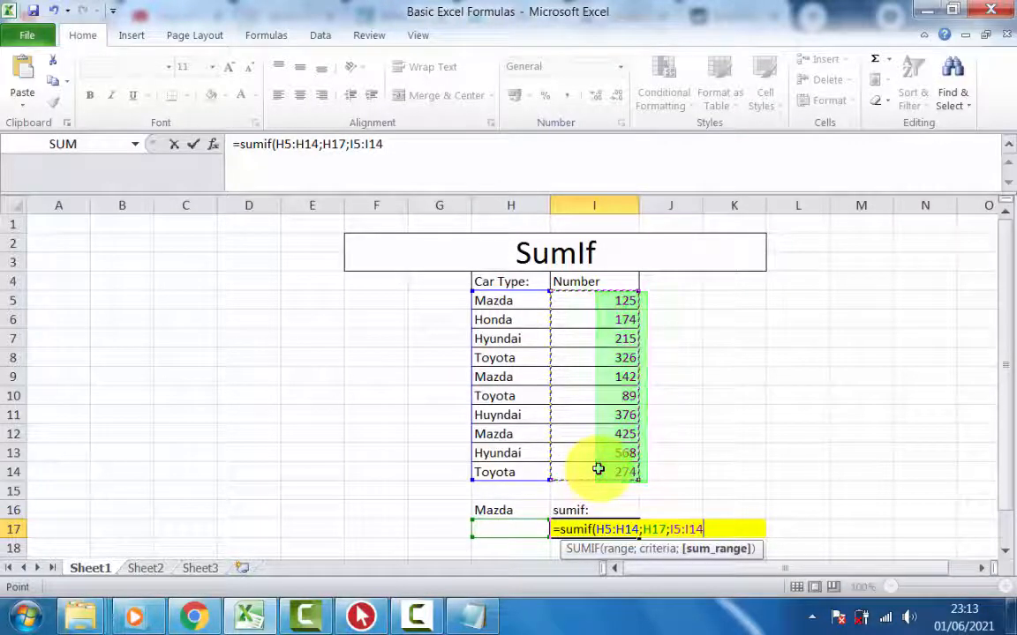
key(Return)
- Relabel H16 as "Car Type :" and enter Mazda as the criterion in H17
click(515, 509)
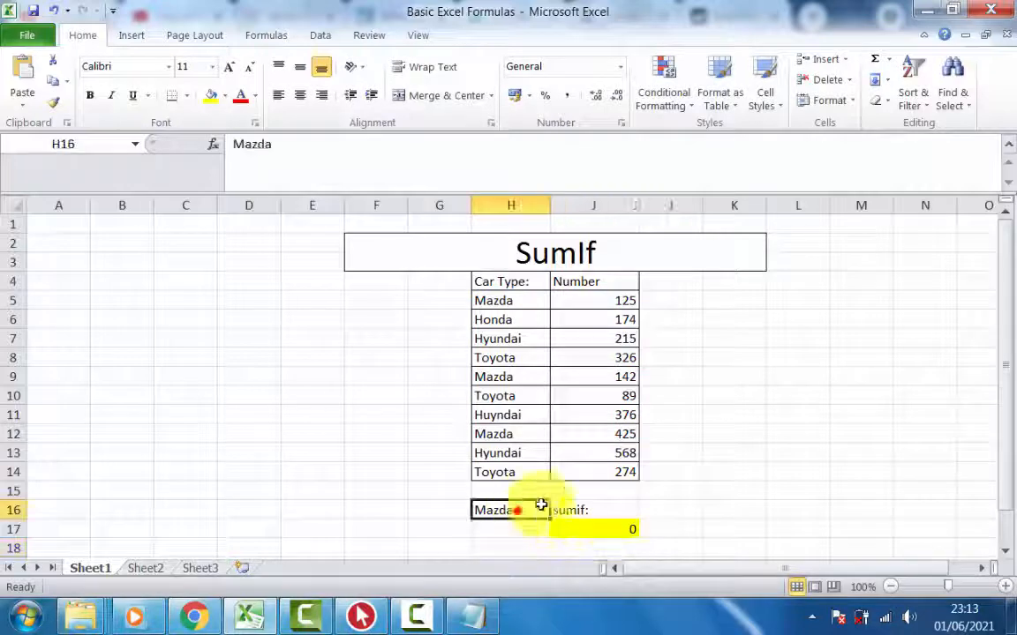
text(Car Type :)
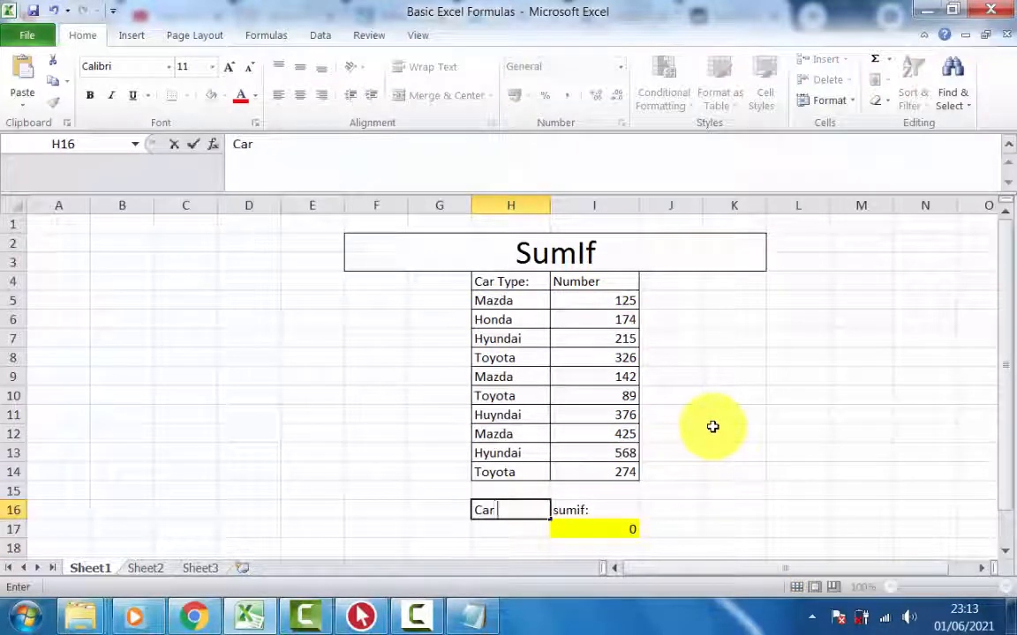
click(501, 528)
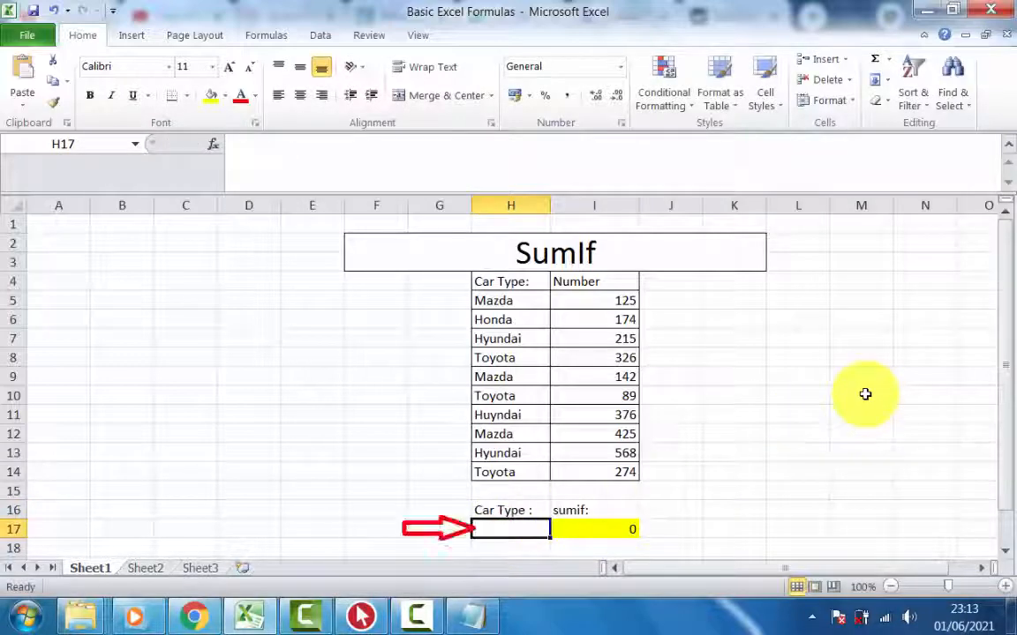
text(Mazda)
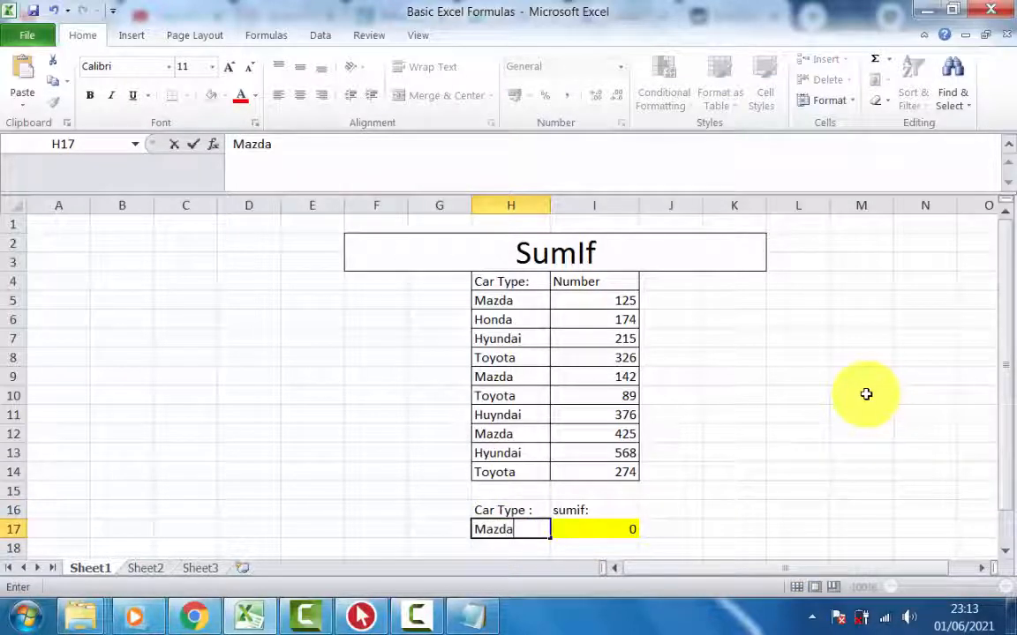
click(773, 411)
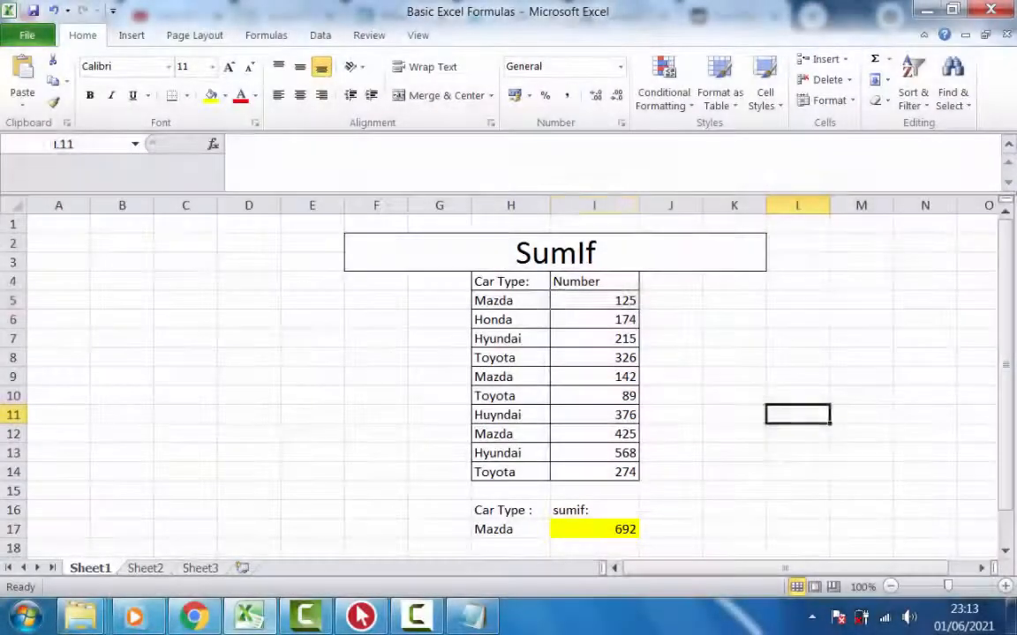
- Check the Mazda total by summing 125, 142 and 425 with a SUM formula in I18
click(594, 301)
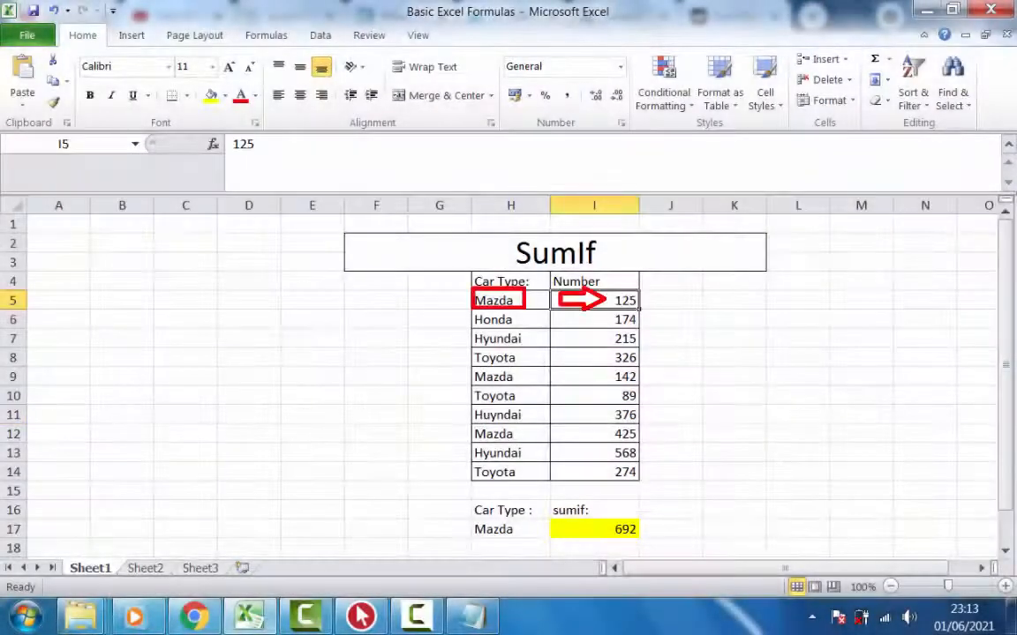
click(797, 415)
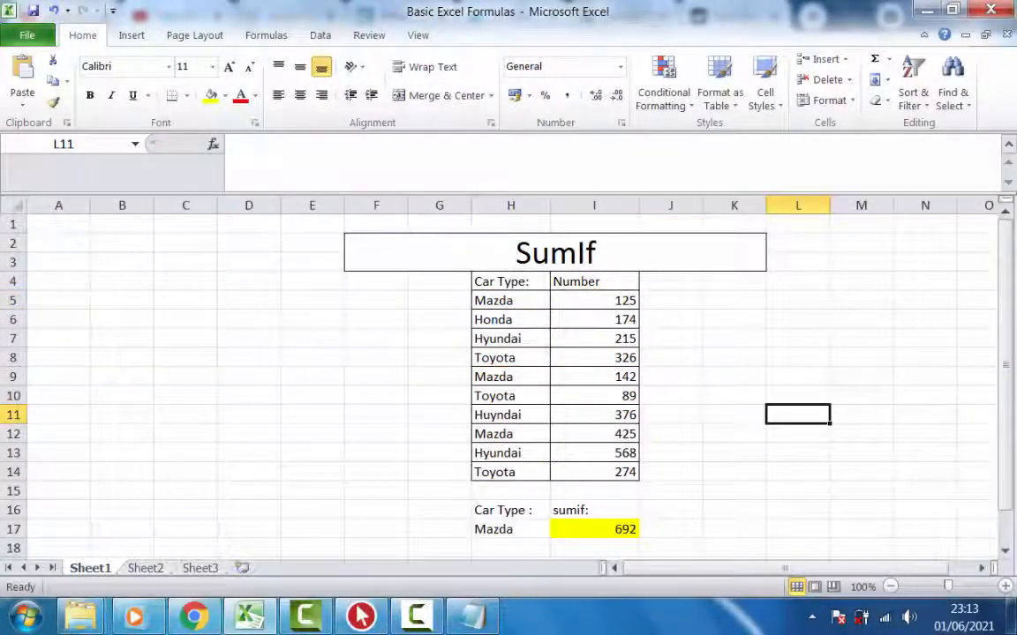
click(594, 300)
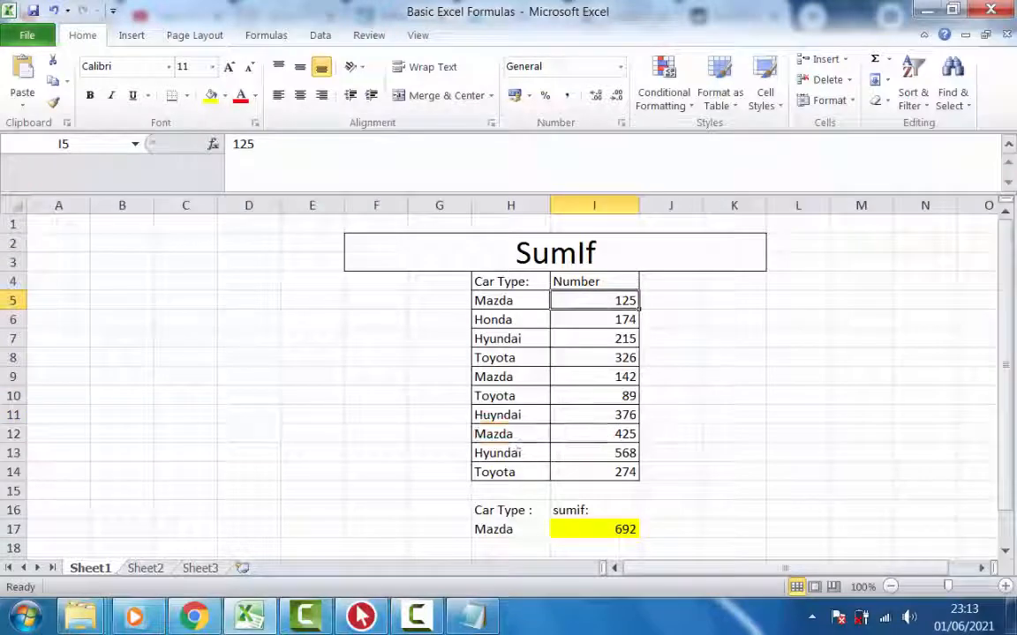
click(599, 433)
click(597, 548)
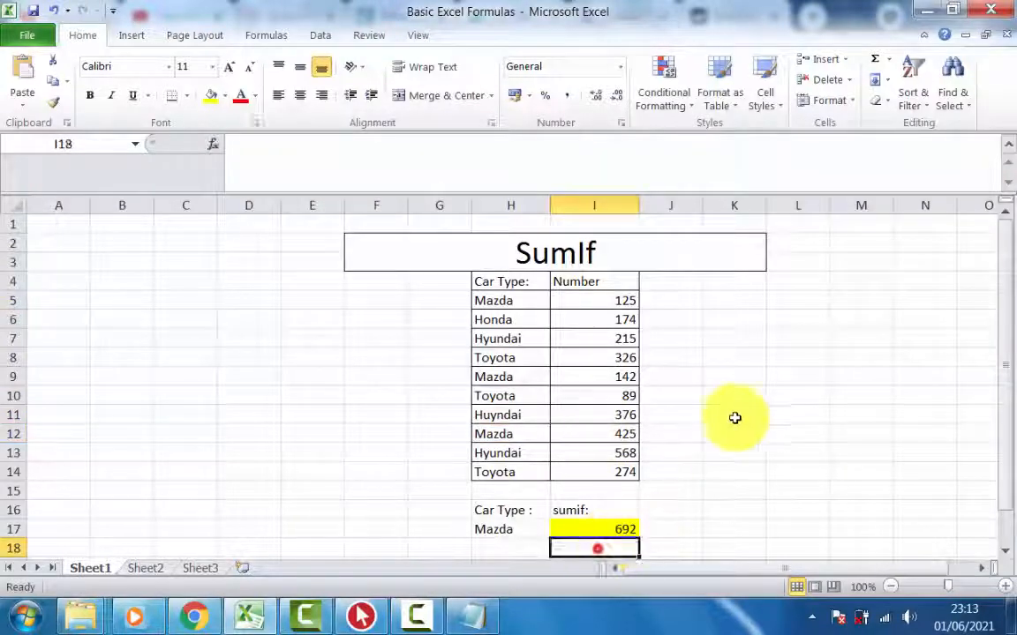
text(=sum(125)
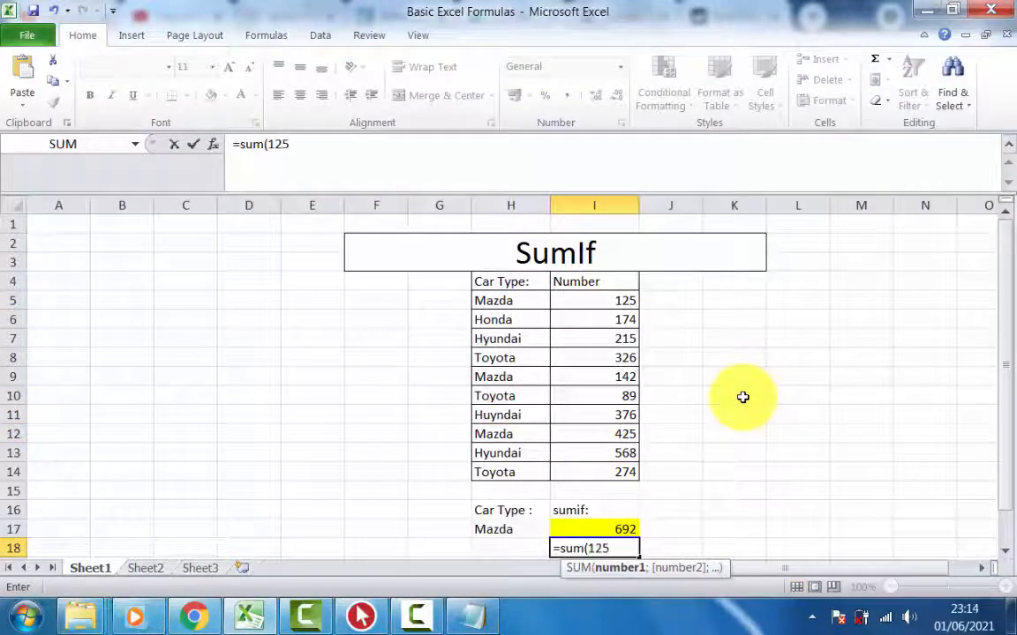
text(;142)
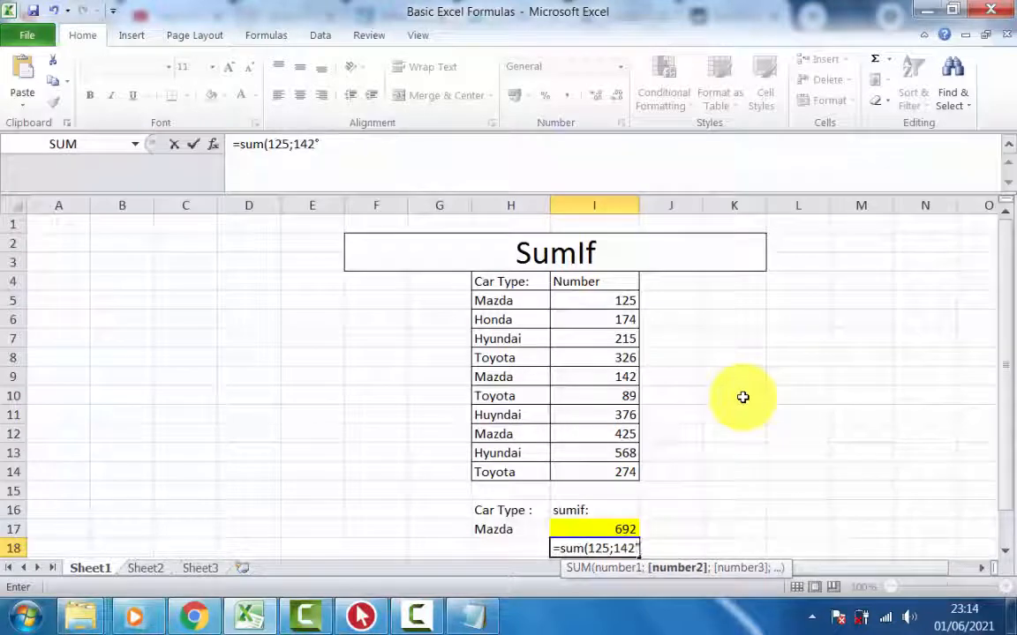
text(;425)
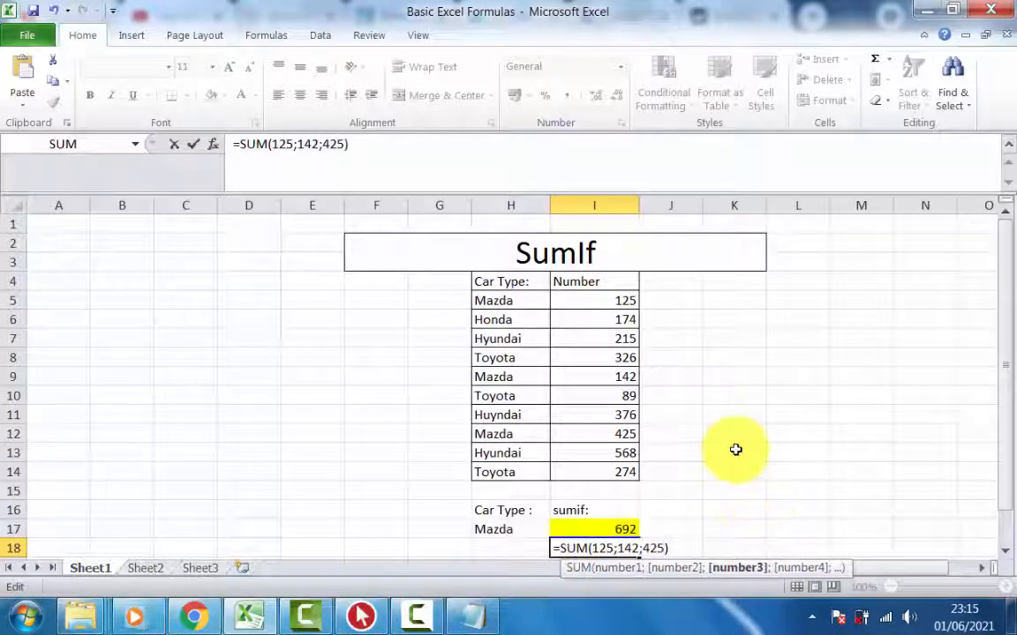
key(Return)
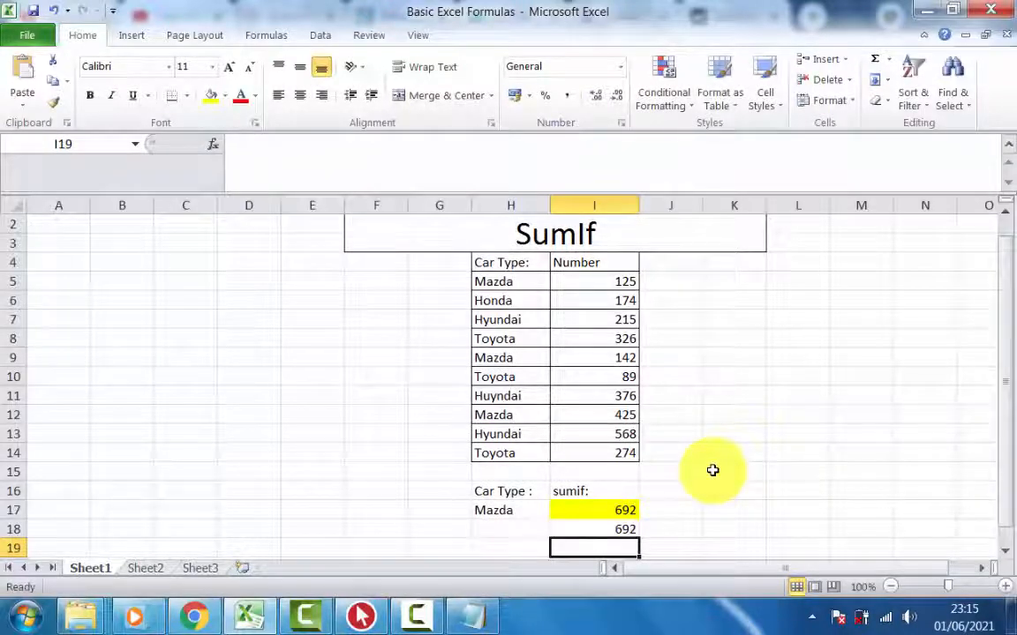
- Clear the check sum from I18 and change the car type in H17 to Honda
click(604, 530)
key(Delete)
key(Up)
key(Left)
text(H)
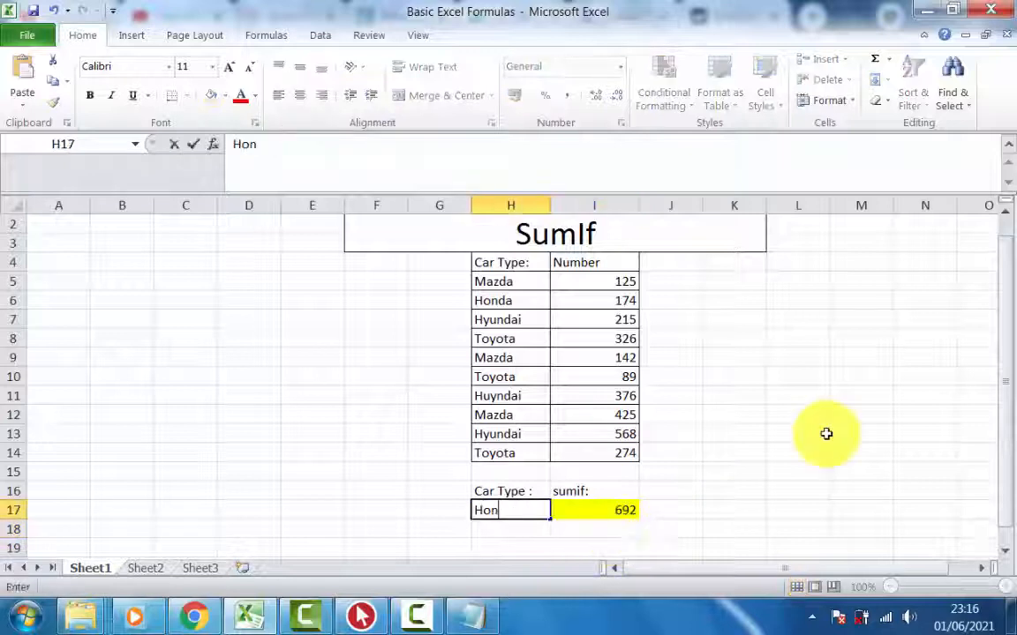
text(onda)
click(826, 433)
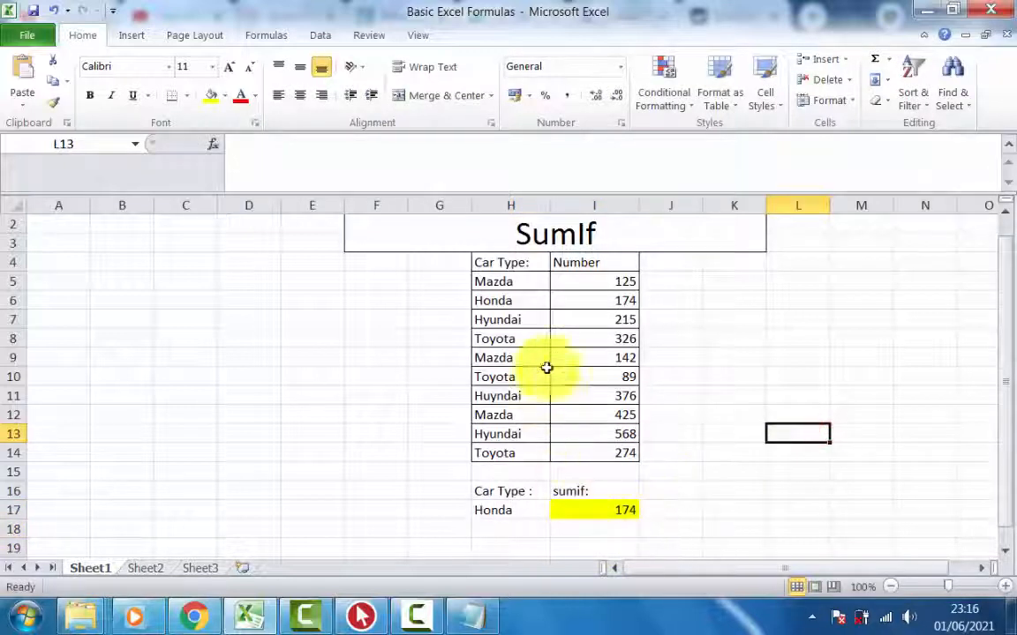
click(487, 299)
drag(549, 300, 595, 304)
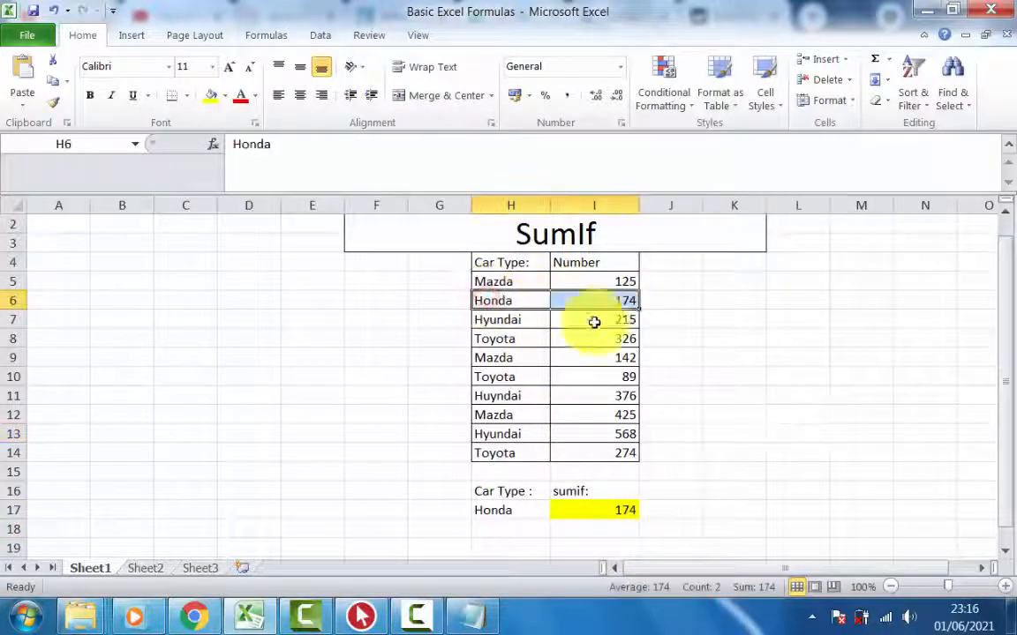
- Change the car type criterion in H17 to Toyota
click(510, 510)
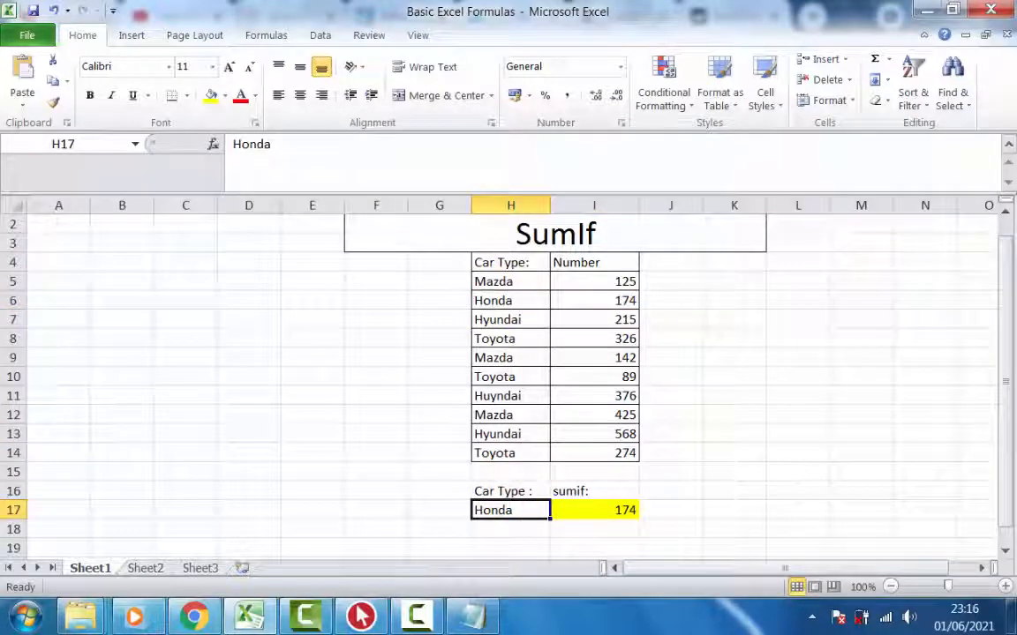
text(To)
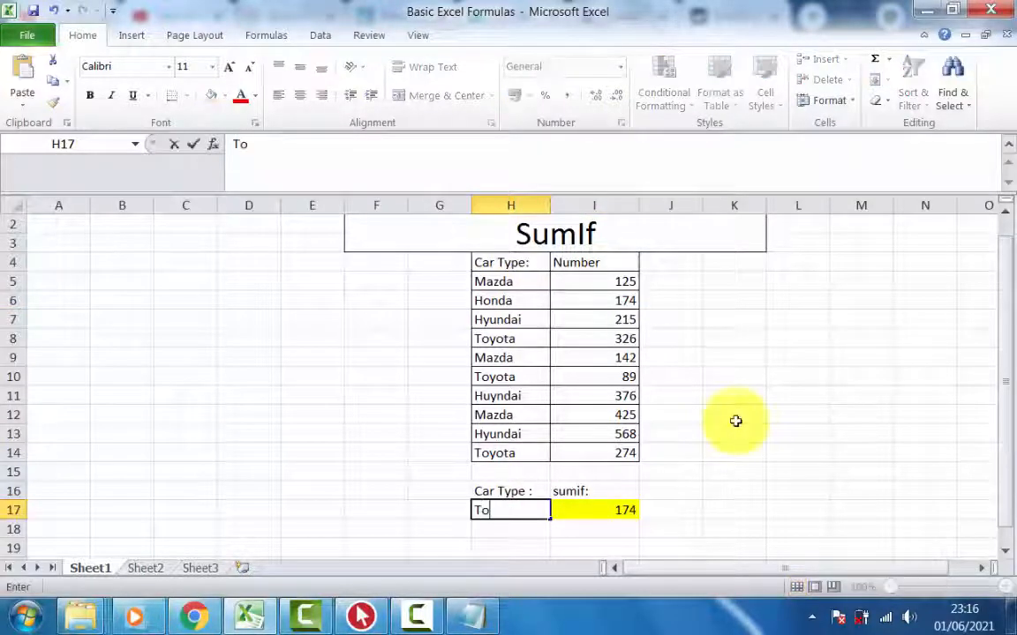
text(yota)
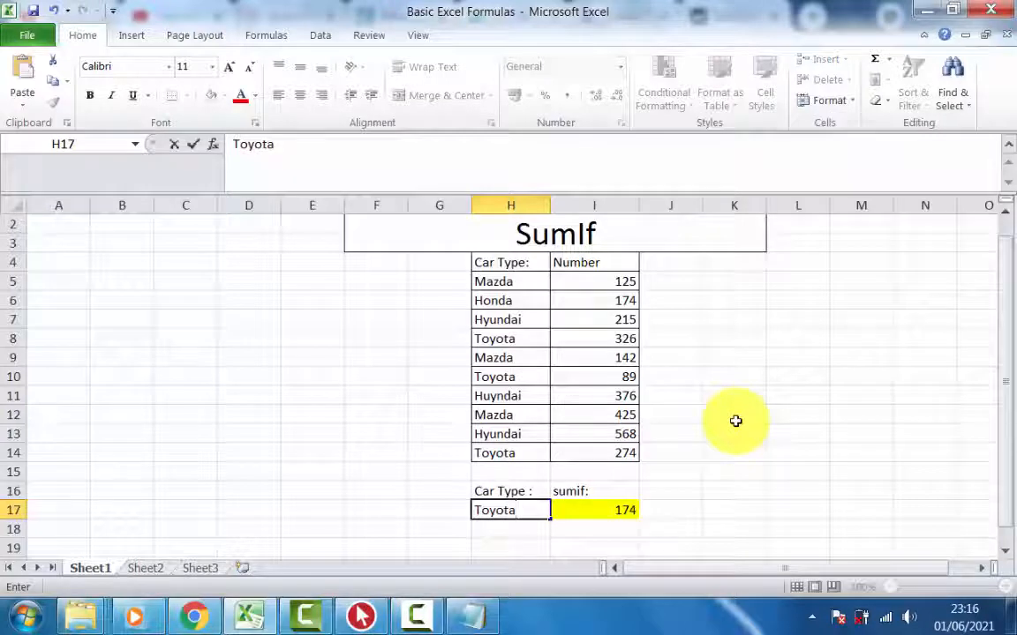
click(735, 421)
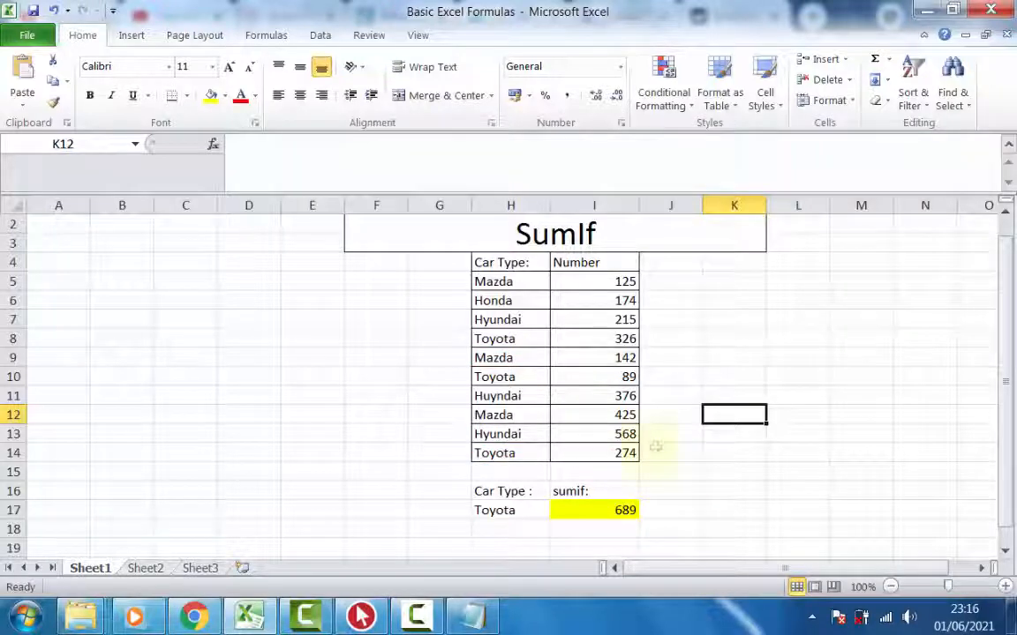
- Check the Toyota total with =sum(326+89+274) in I18 and clear that cell again
text(=sum(326+89+274)
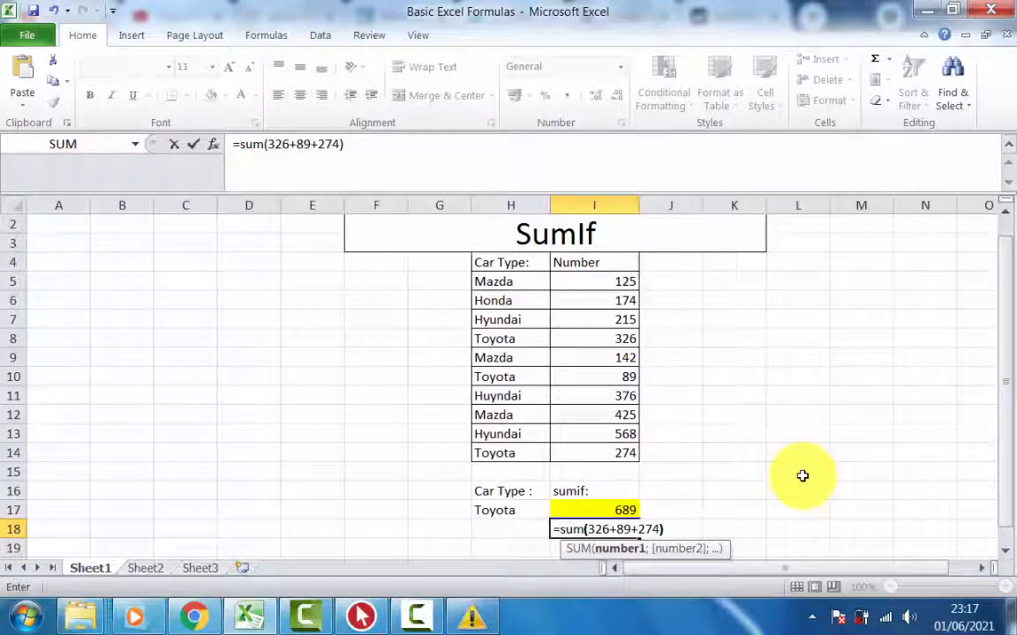
key(Return)
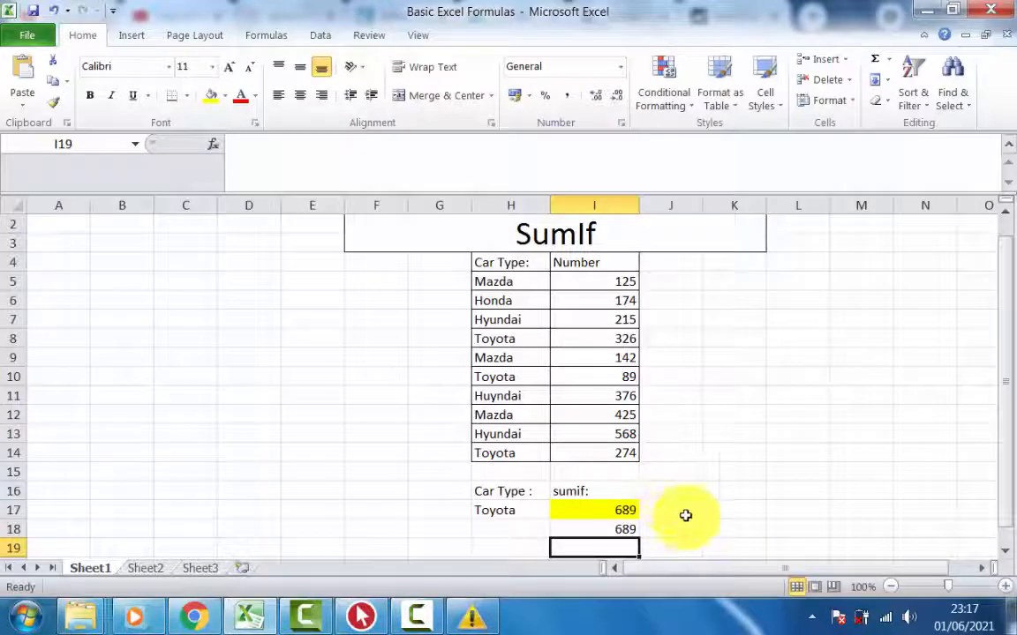
click(620, 527)
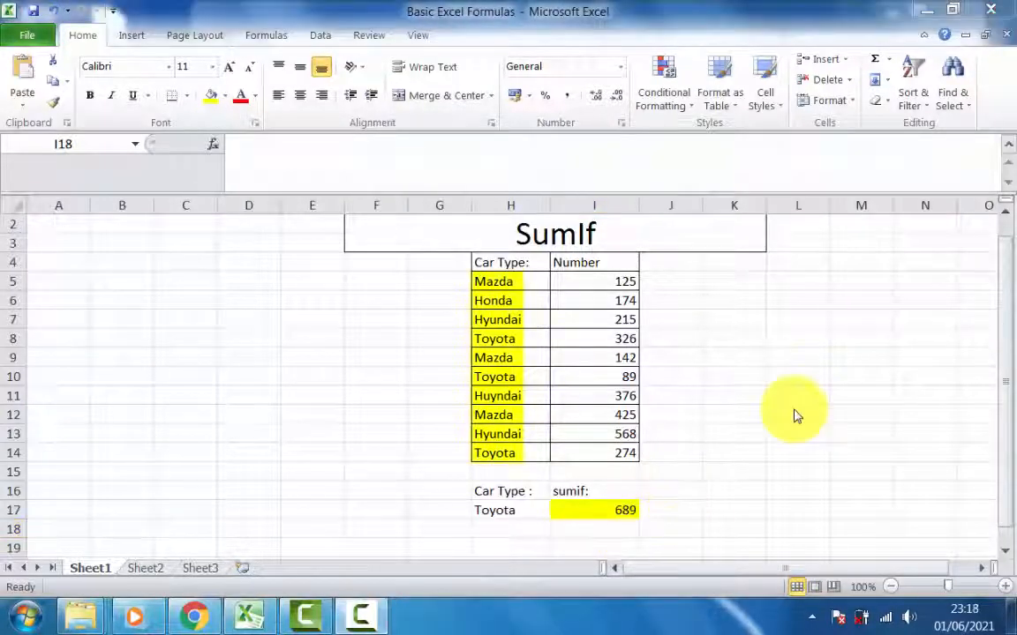
click(792, 417)
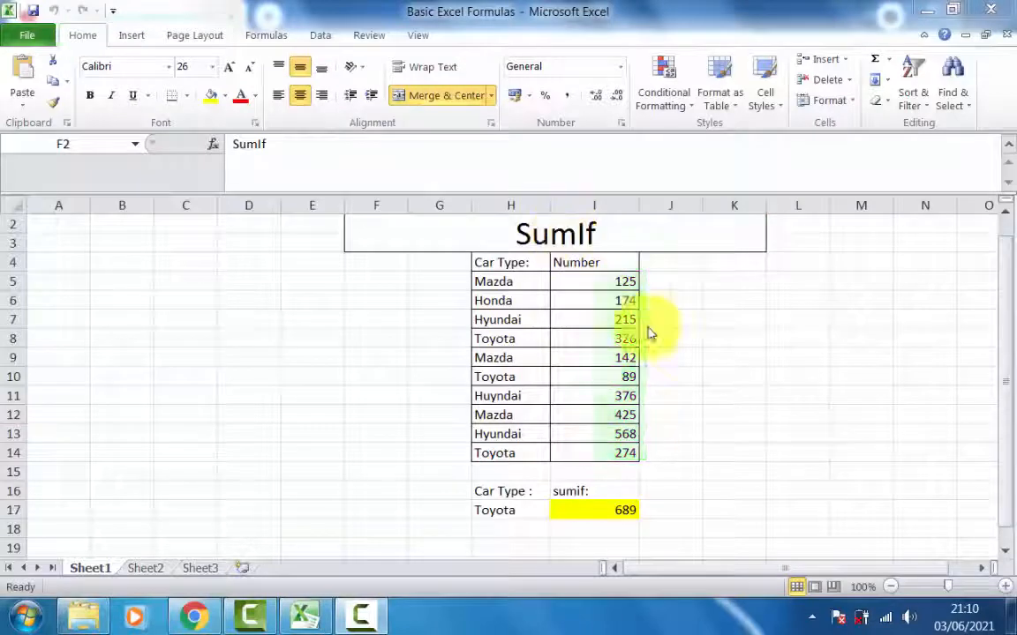
- Change the sheet's heading to Count and the label in I16 to "count:"
text(Co)
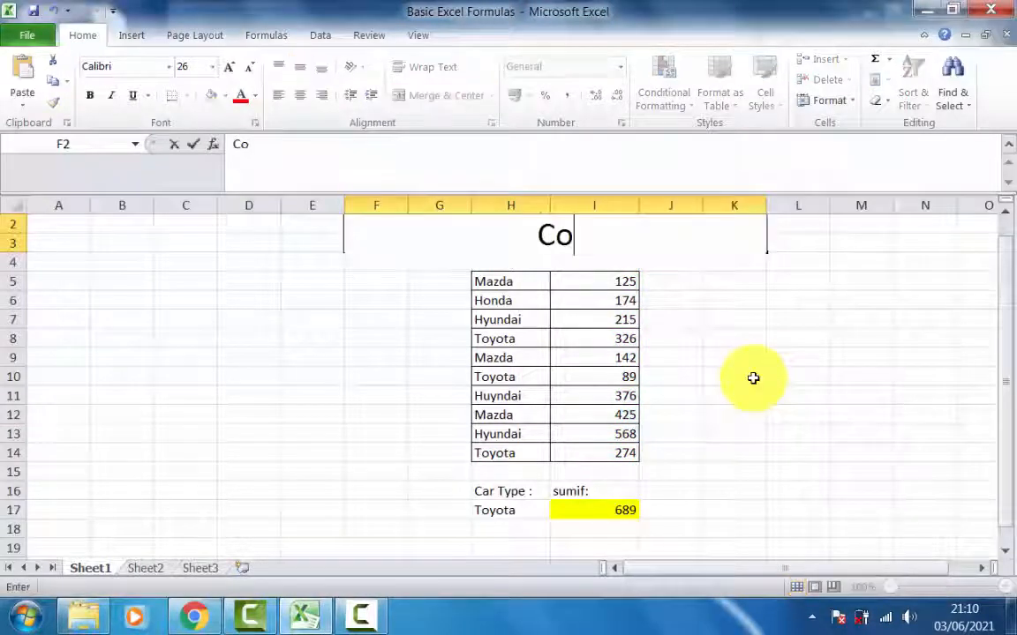
text(unt)
click(756, 393)
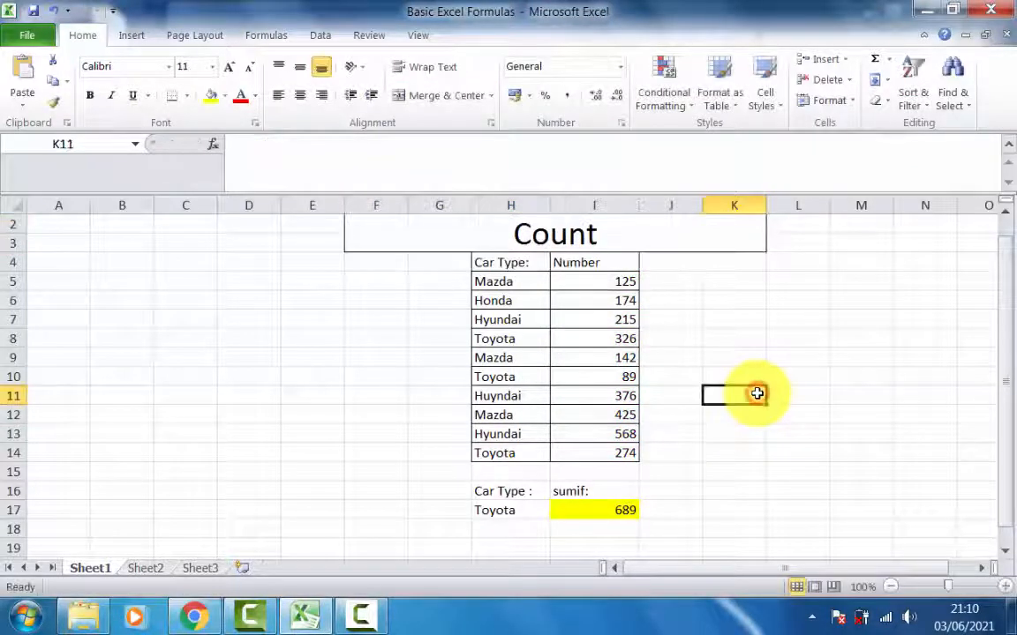
click(569, 491)
text(count:)
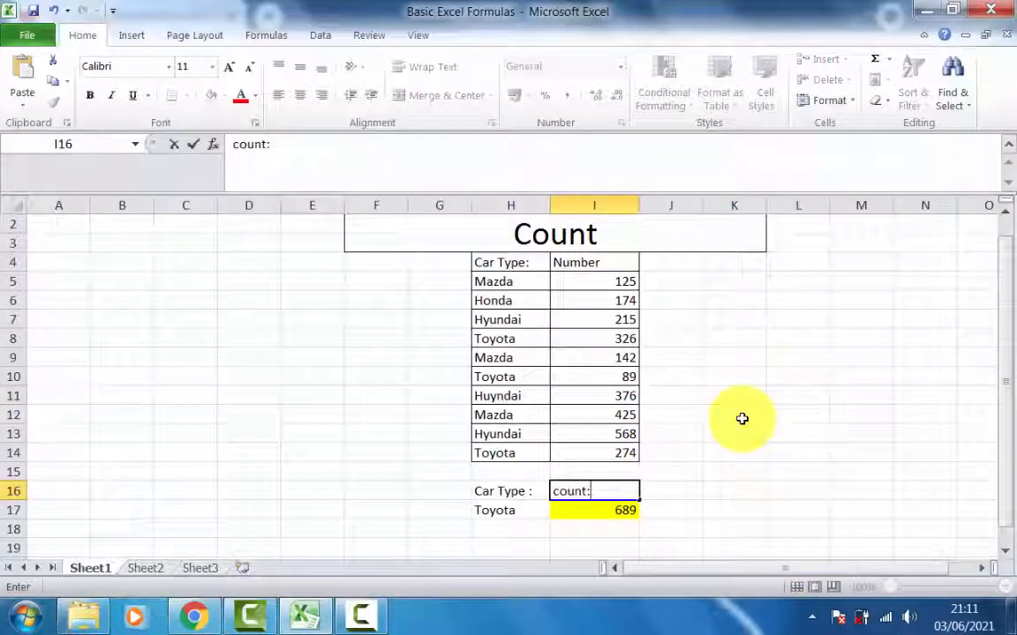
click(749, 431)
- Replace the formula in I17 with a COUNT of the numbers in I5:I14
click(579, 513)
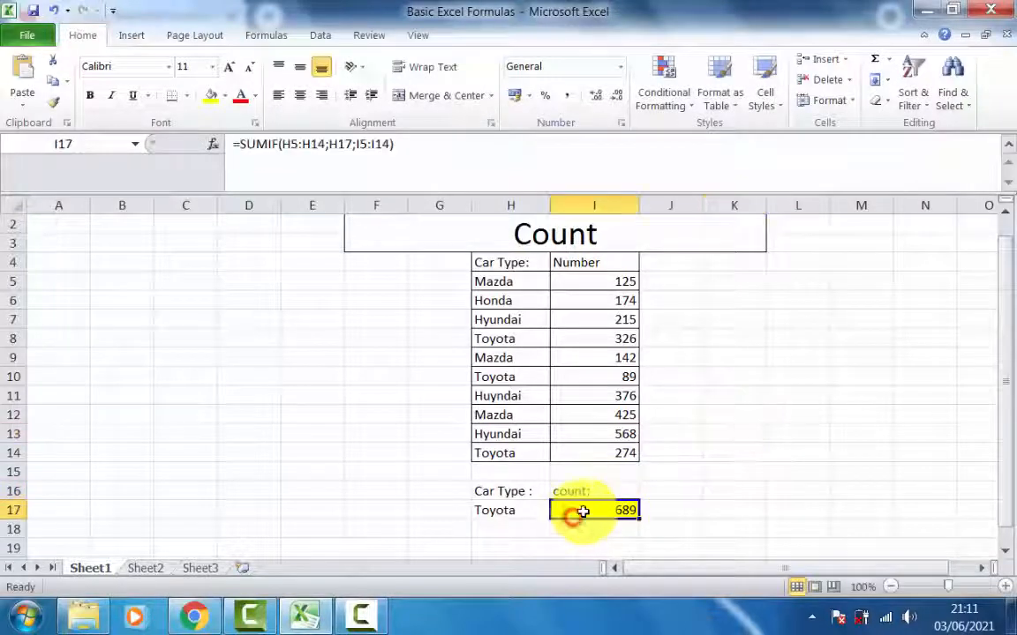
text(=count()
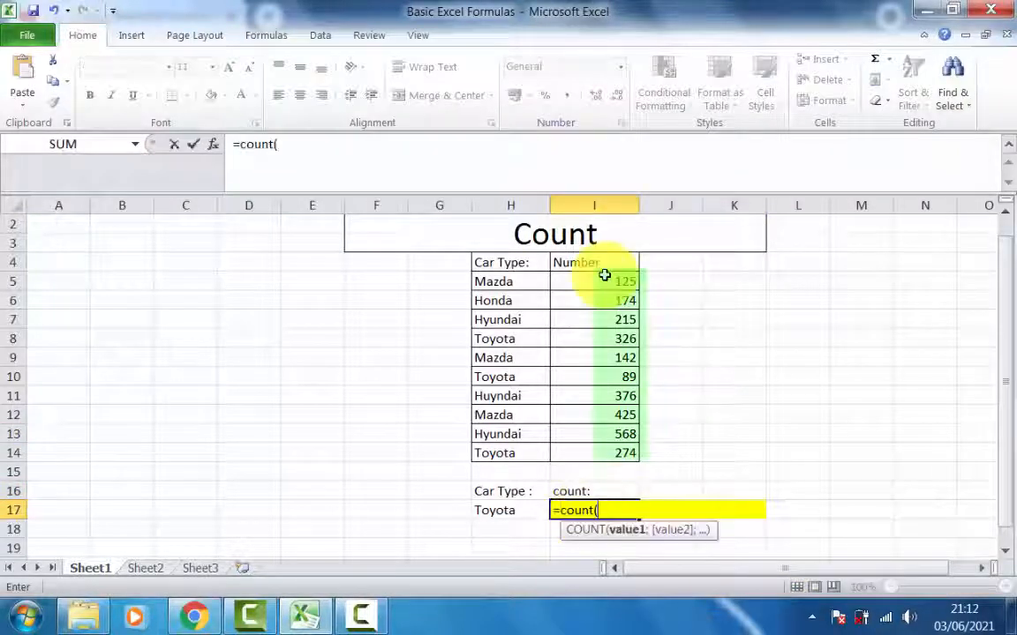
drag(603, 279, 604, 458)
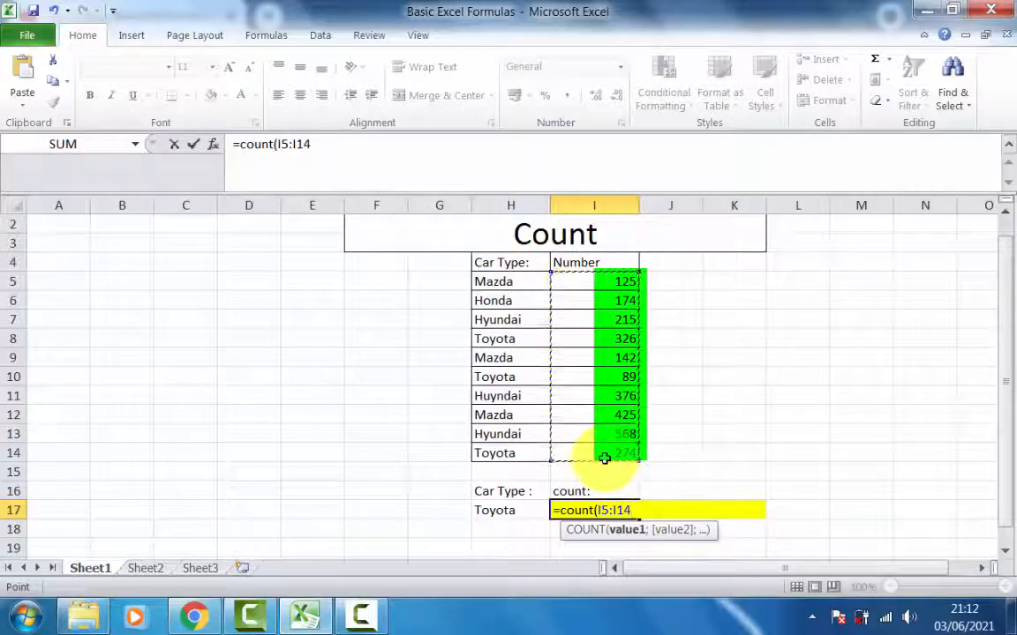
key(Return)
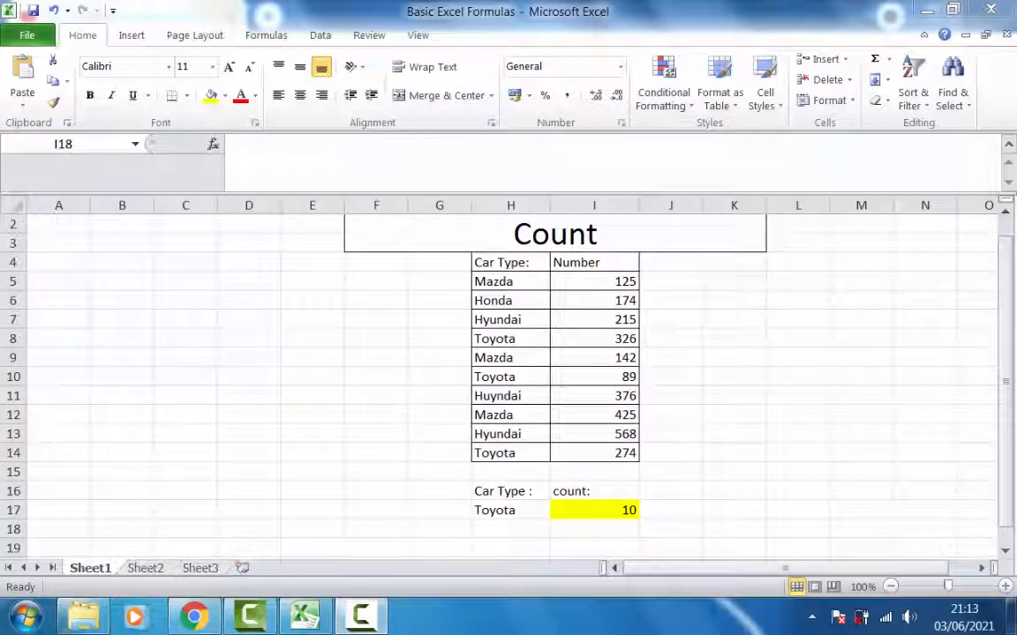
- Change the COUNT range in I17 to the car types in H5:H14
click(580, 503)
double_click(611, 510)
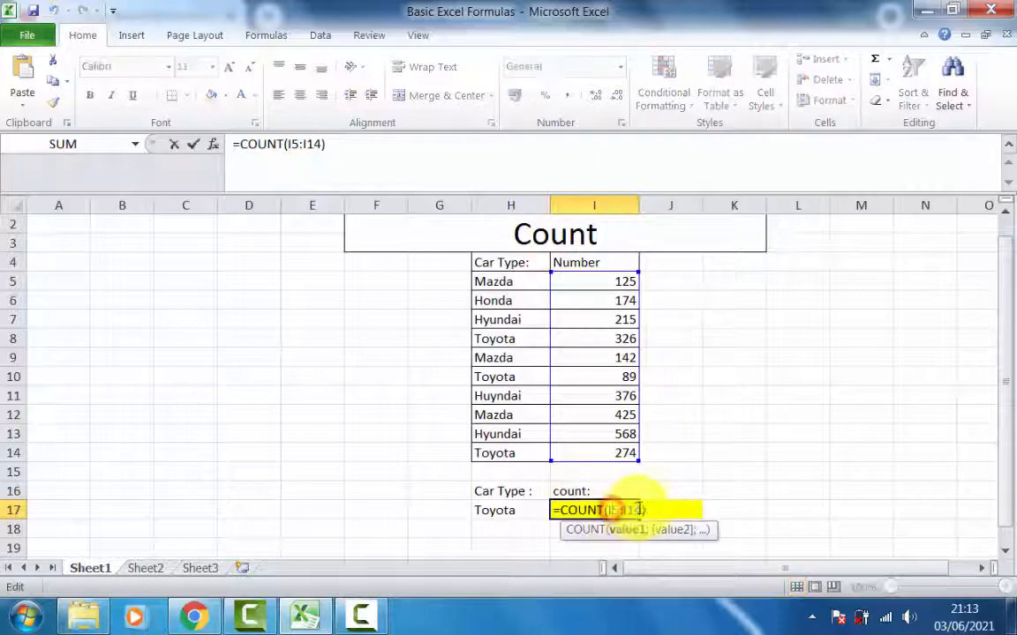
drag(643, 508, 613, 511)
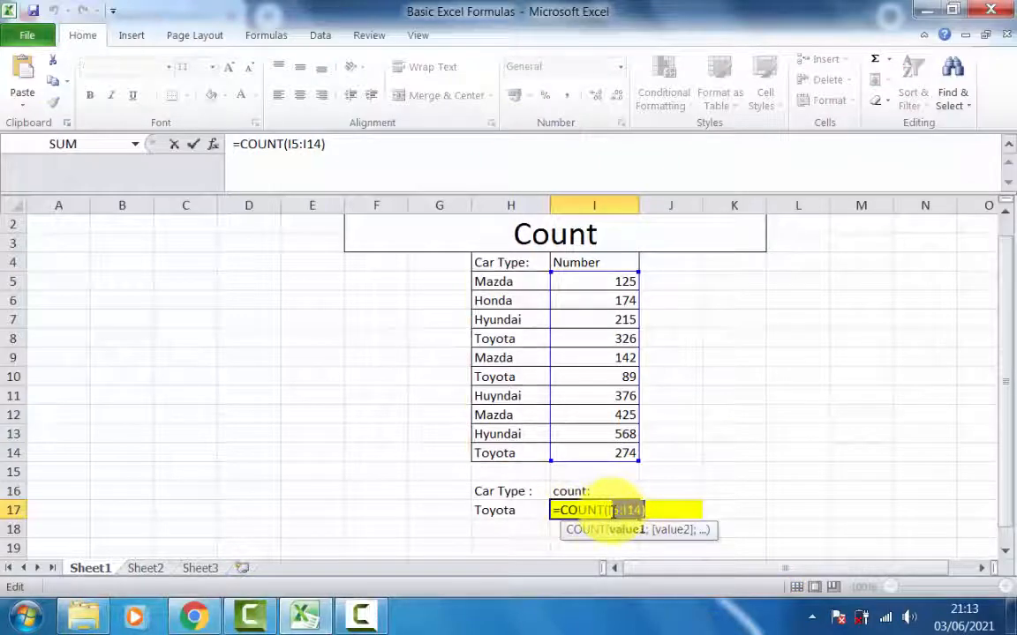
key(BackSpace)
drag(517, 279, 526, 460)
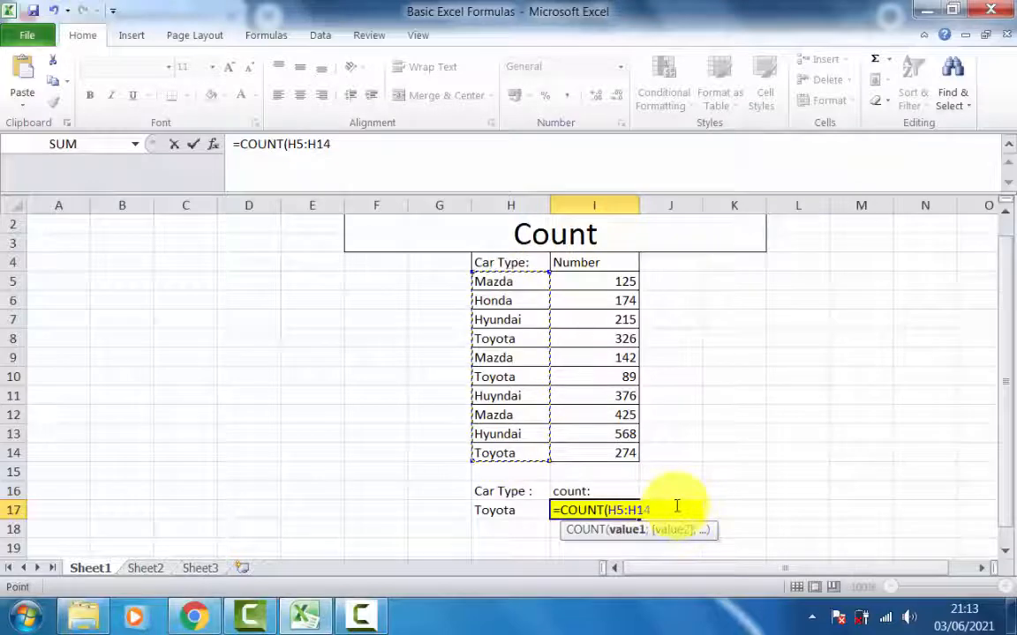
key(Return)
click(626, 509)
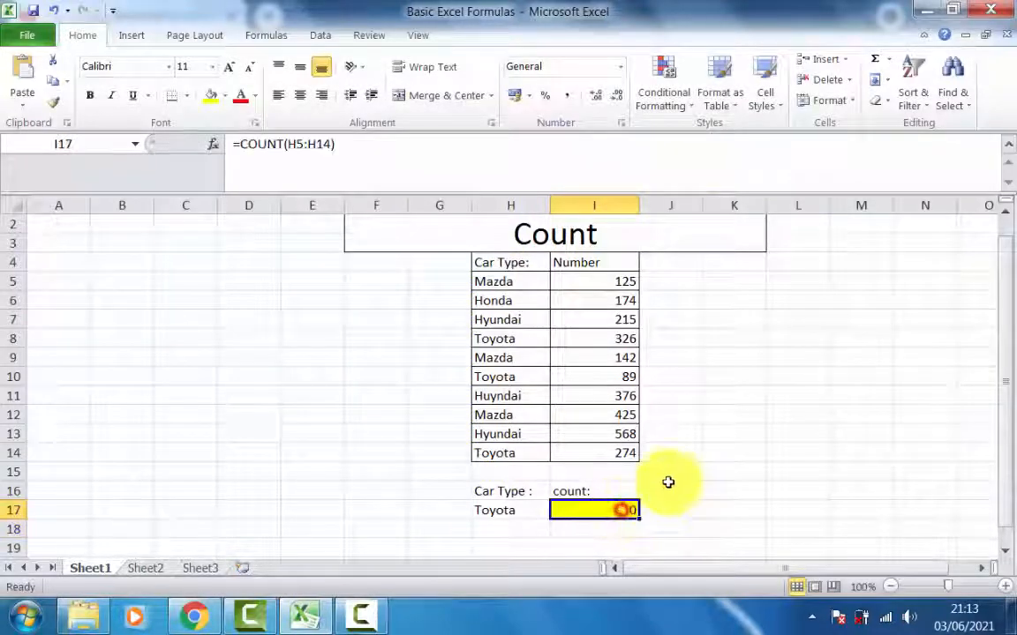
click(675, 487)
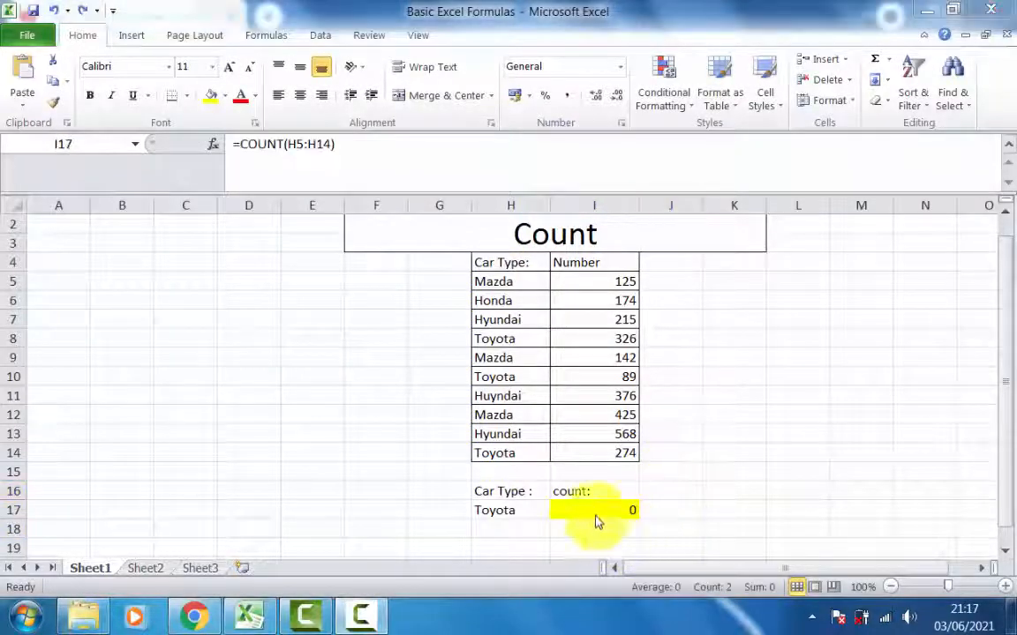
- Change the sheet's heading to Counta
click(565, 232)
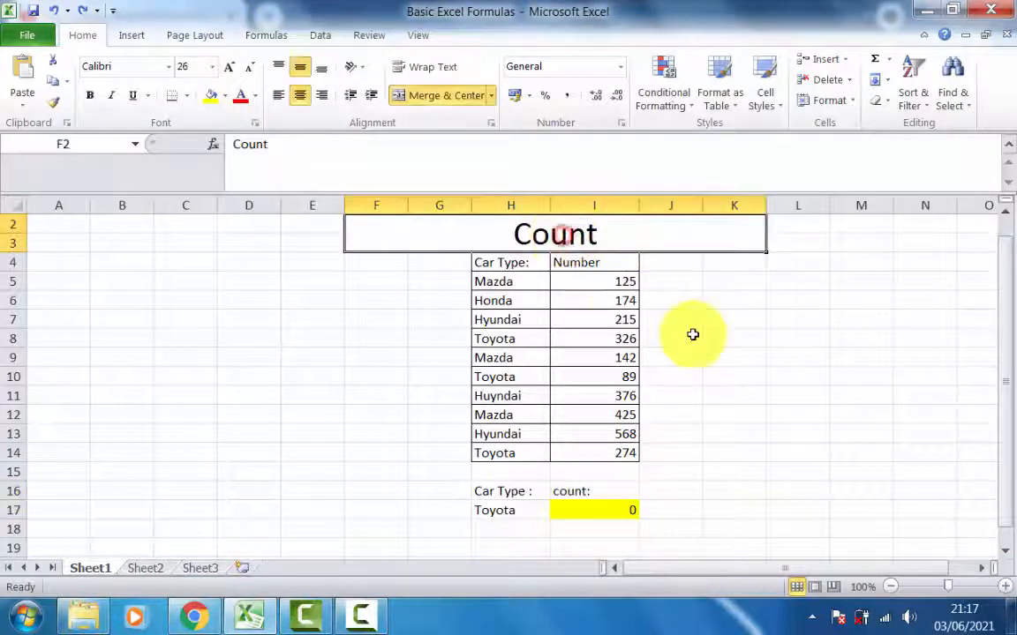
text(Counta)
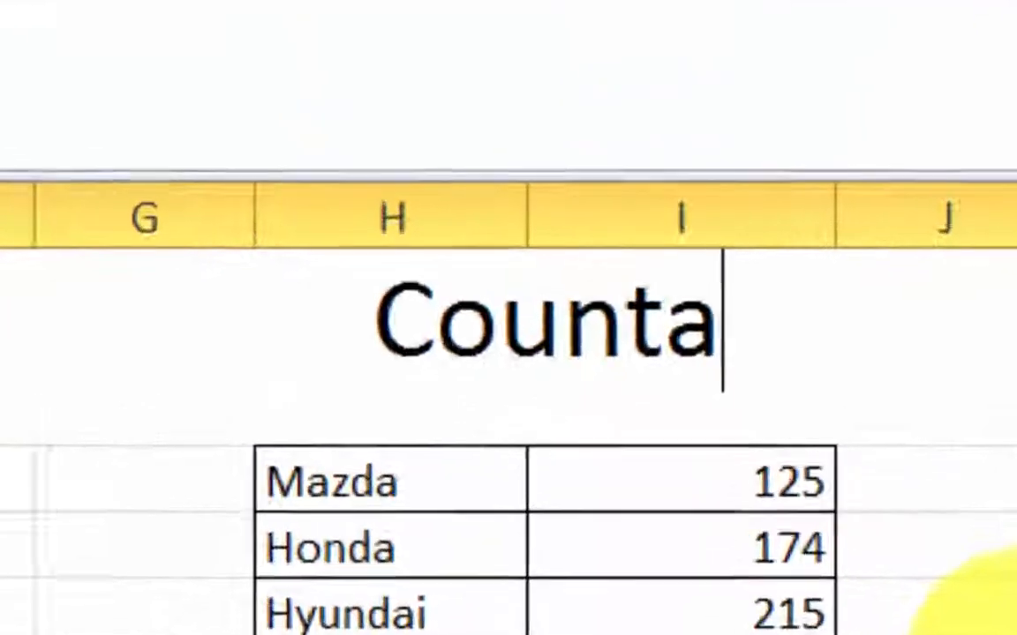
click(596, 535)
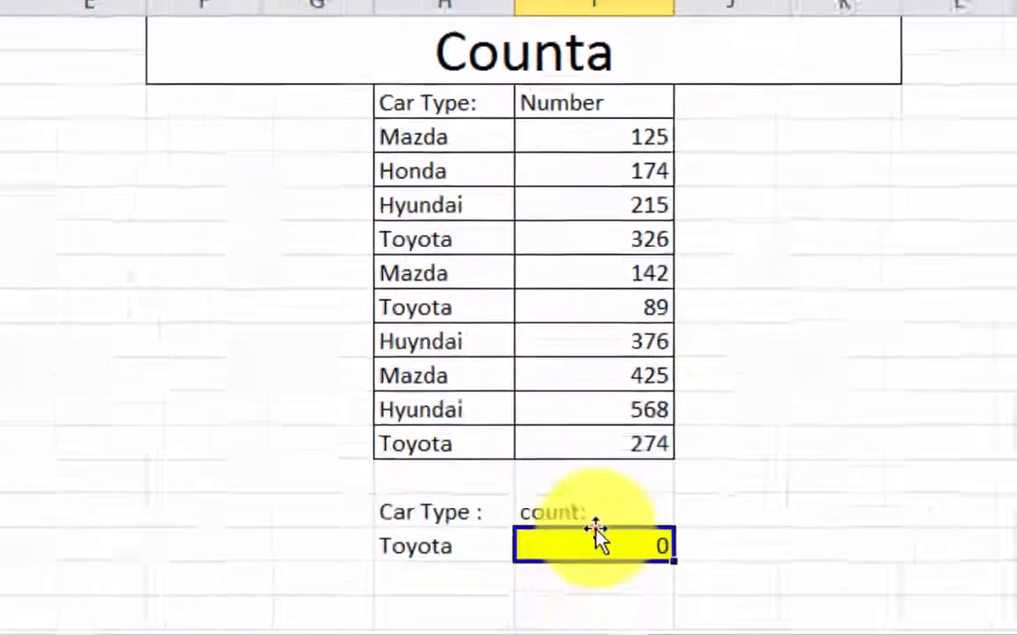
- Replace the formula in I17 with a COUNTA of the car types in H5:H14
double_click(599, 542)
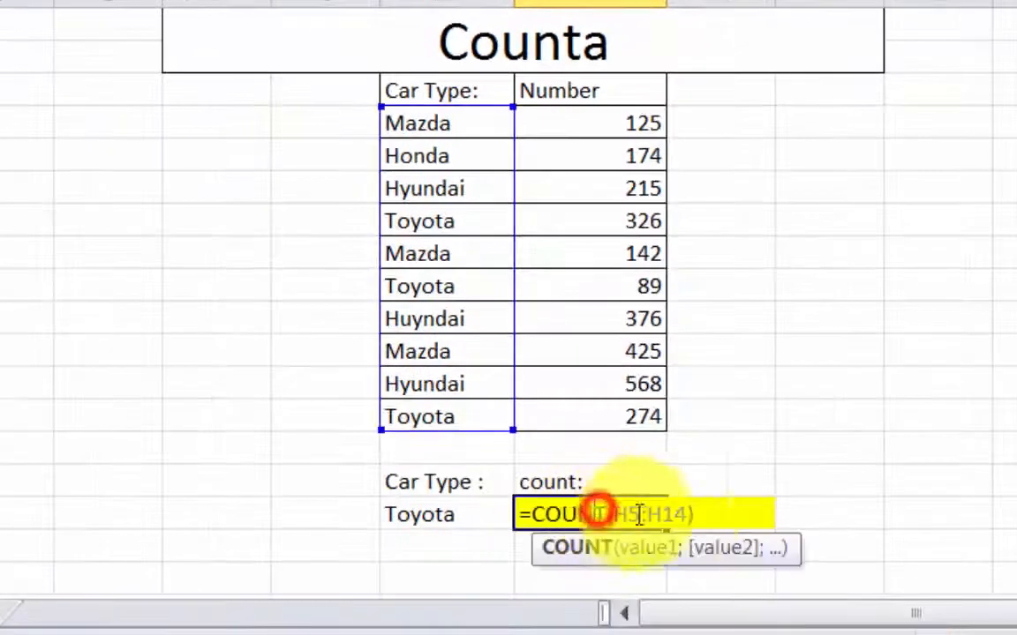
drag(609, 514, 833, 511)
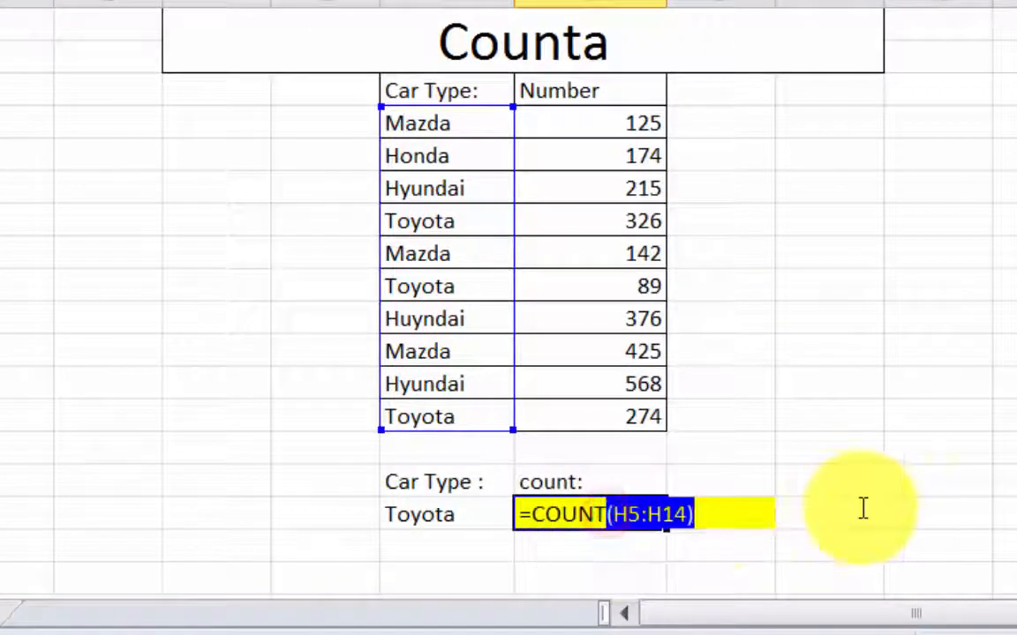
text(a)
key(Tab)
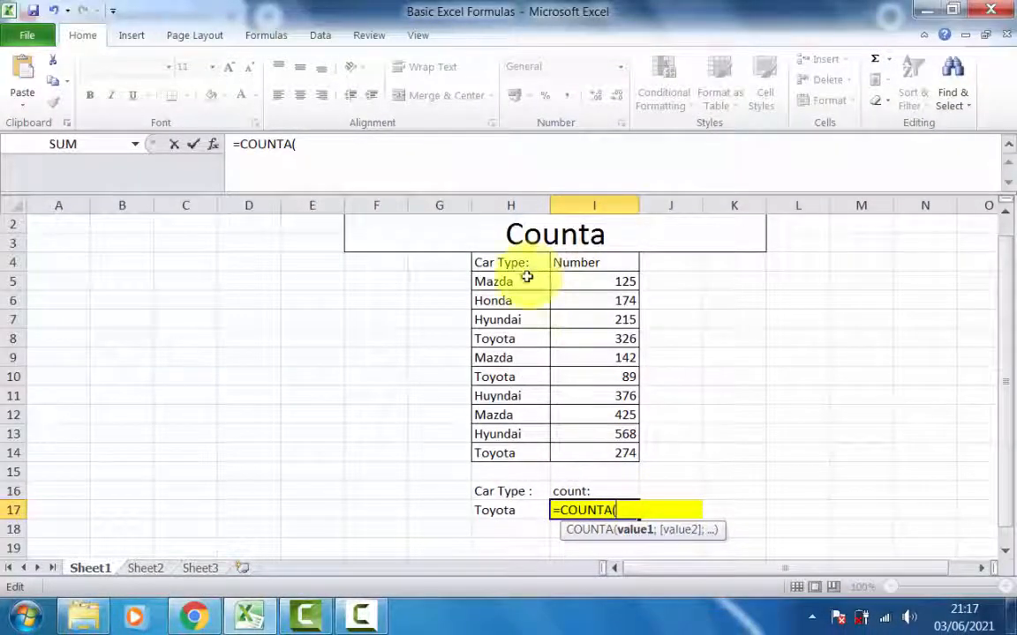
drag(527, 277, 526, 449)
key(Return)
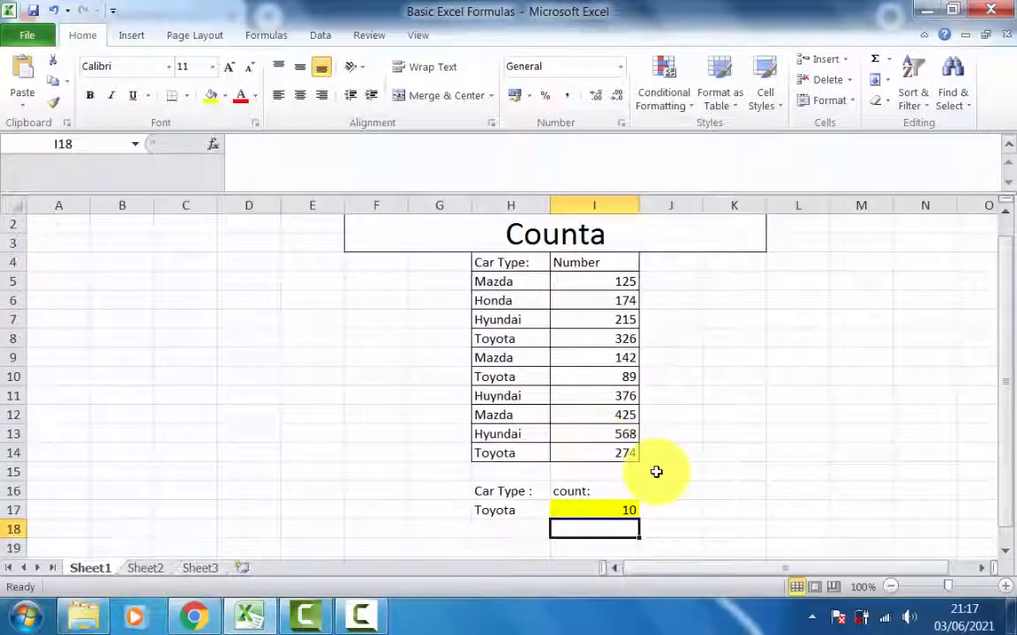
- Fill K5:K10 with the mixed entries Mazda, 25, Toyota, 37, a first name, and a first name followed by -12
click(716, 279)
text(Mazda)
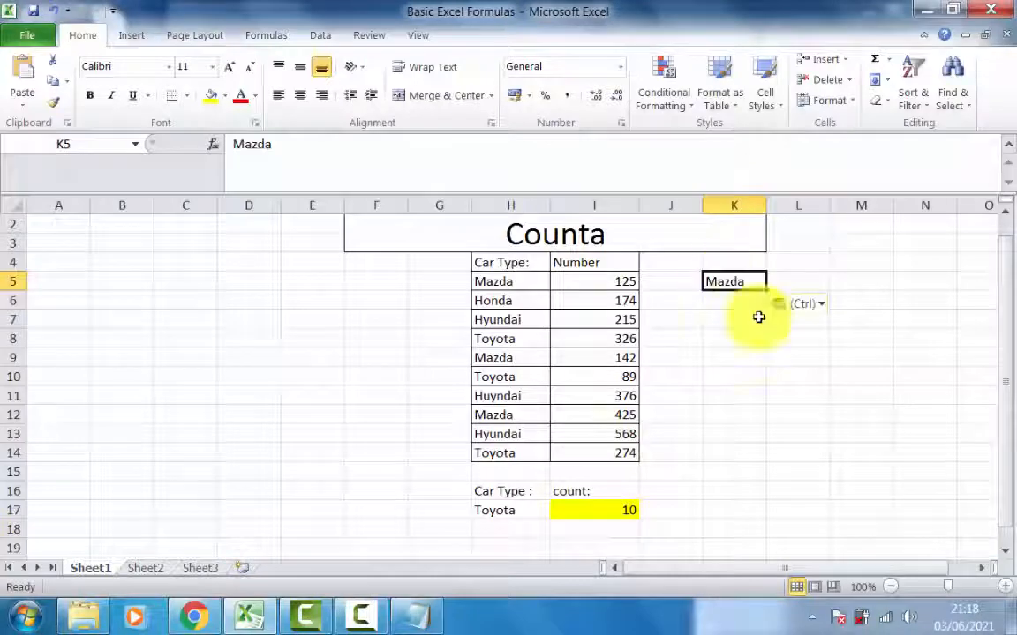
click(732, 301)
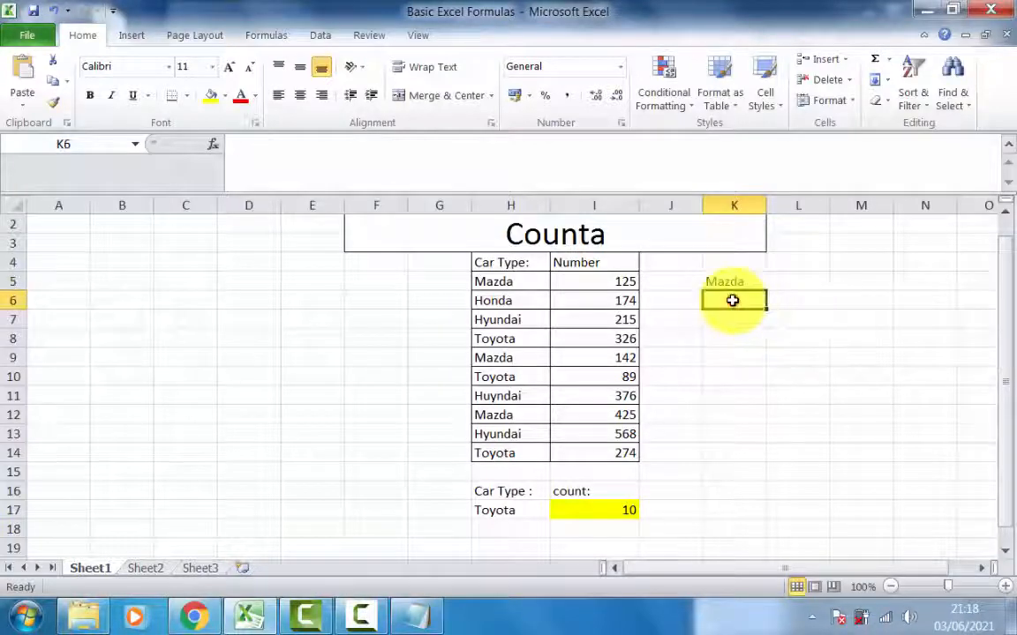
text(25)
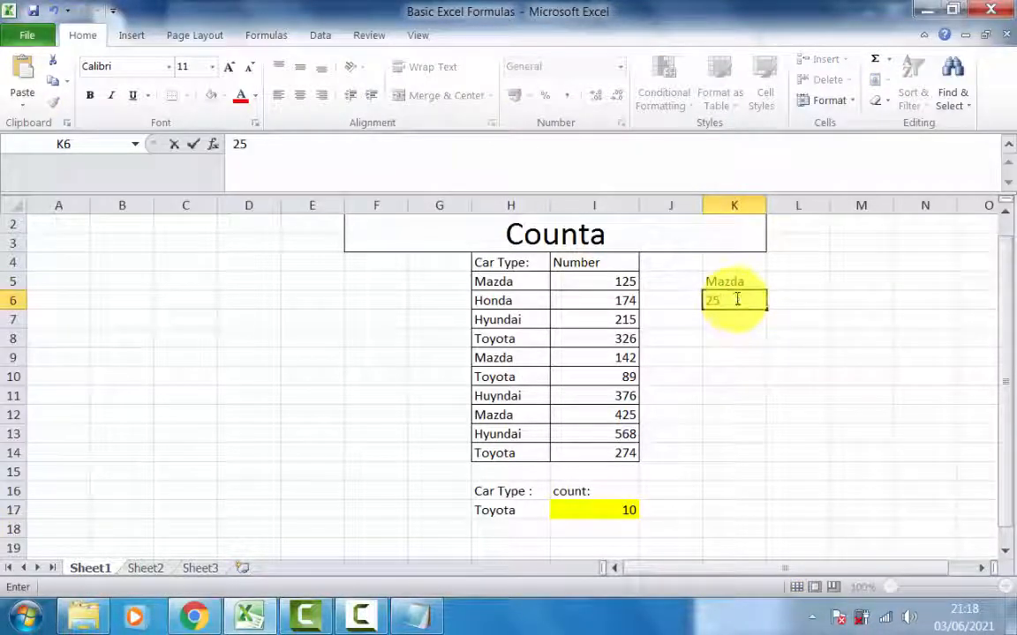
click(717, 318)
text(Toyota)
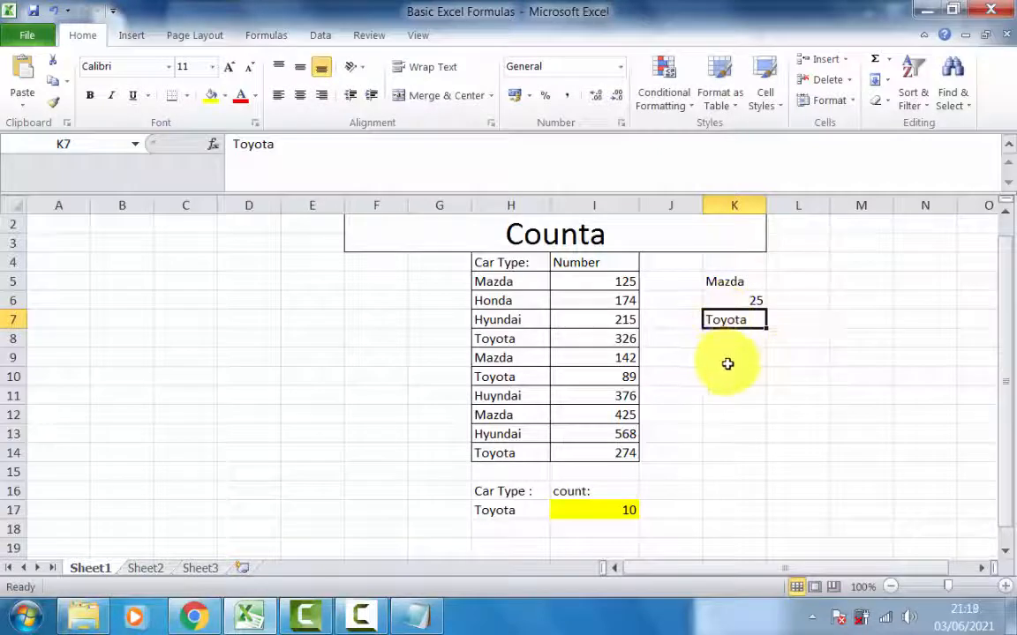
click(738, 338)
text(37)
click(738, 357)
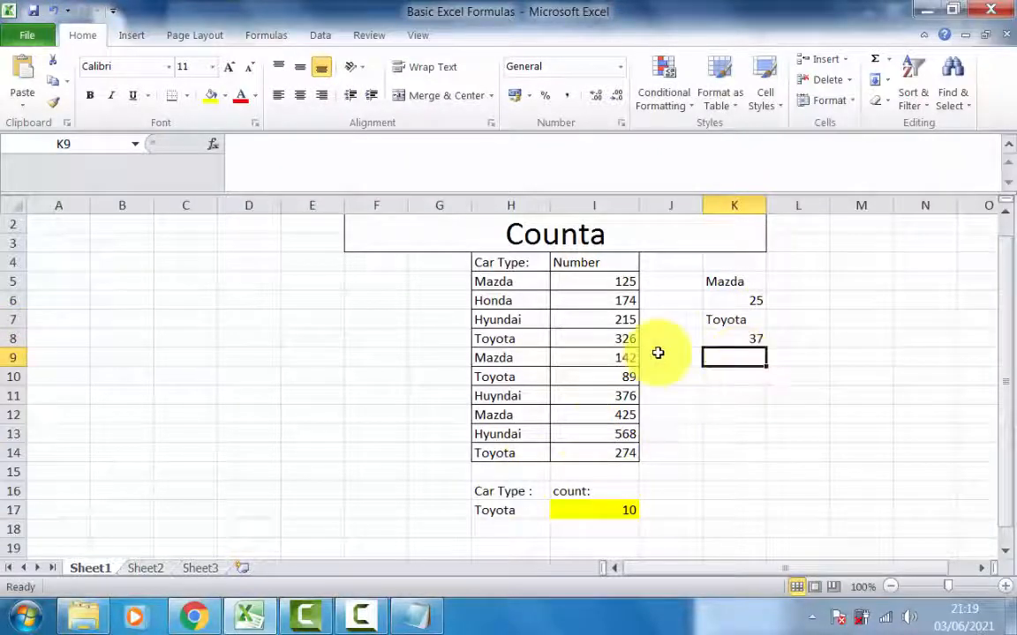
text(Jim)
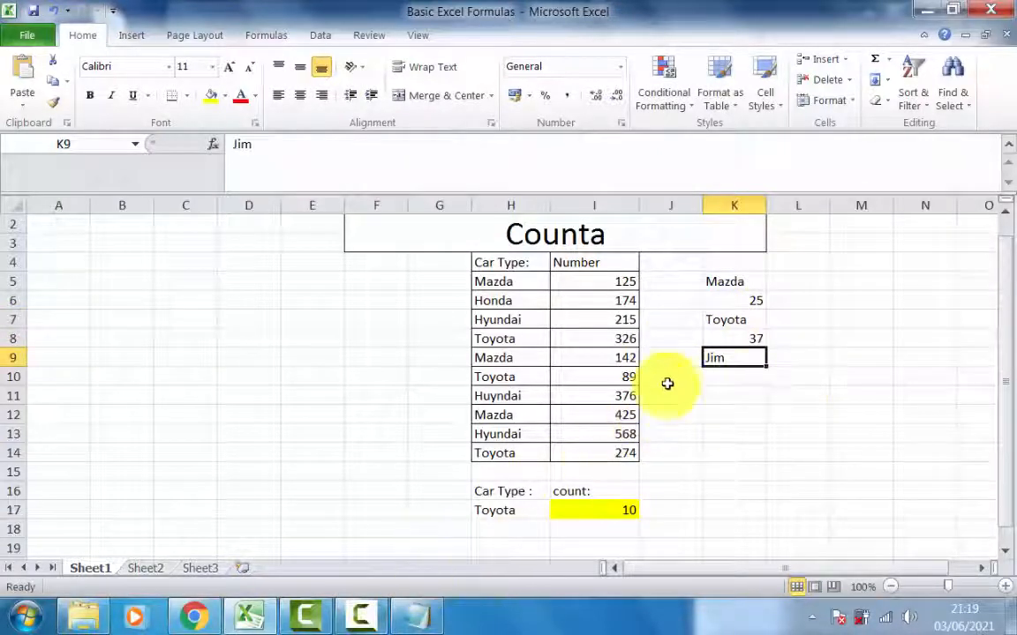
click(746, 377)
text(karla-12)
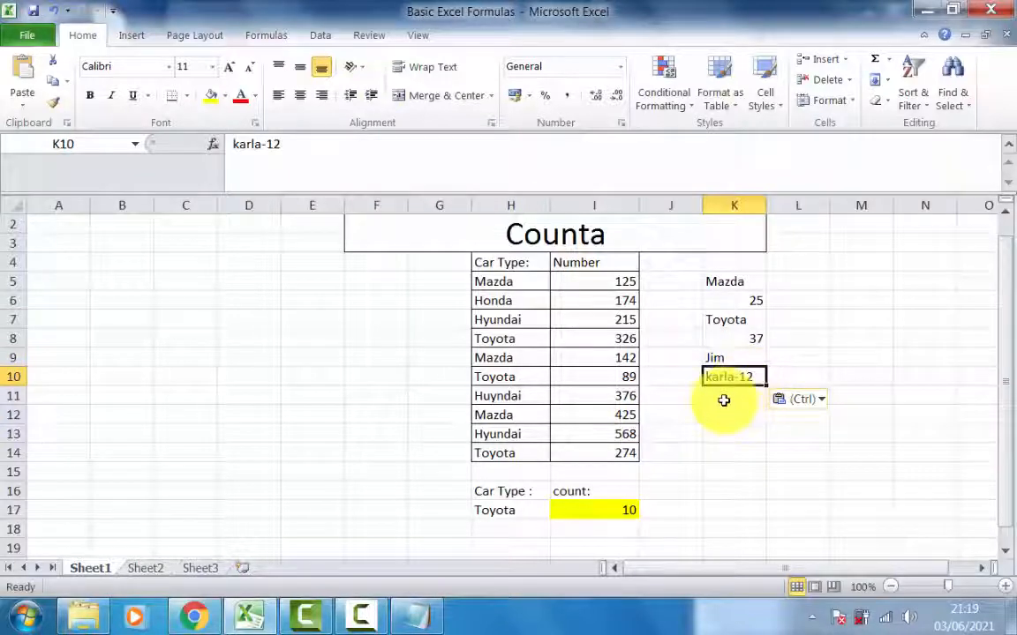
- Enter a COUNT of K5:K10 in K11 and check the numeric cells K6 and K8
click(724, 400)
text(=)
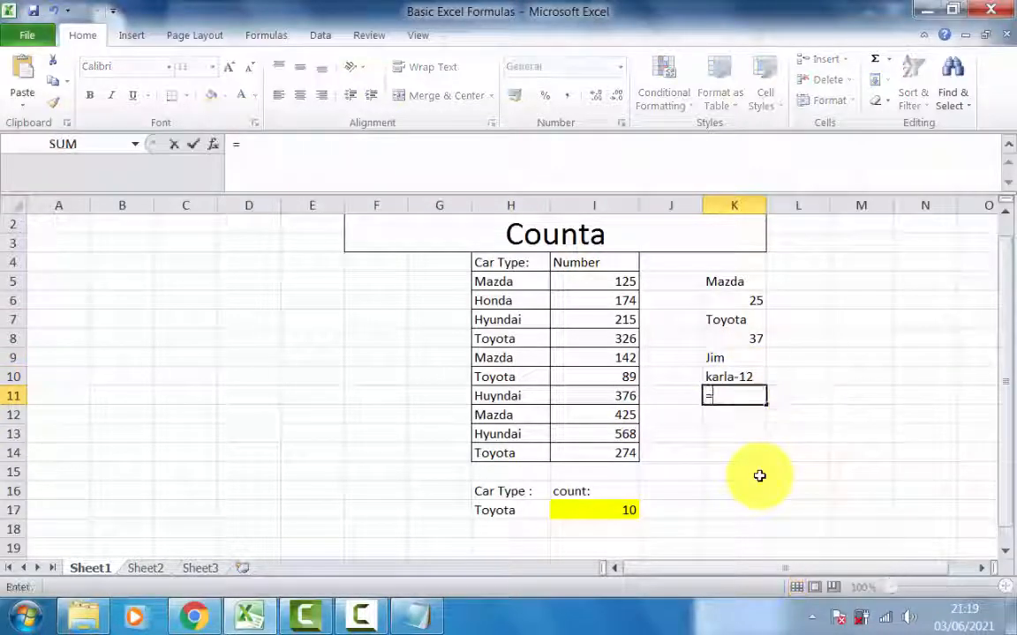
text(count()
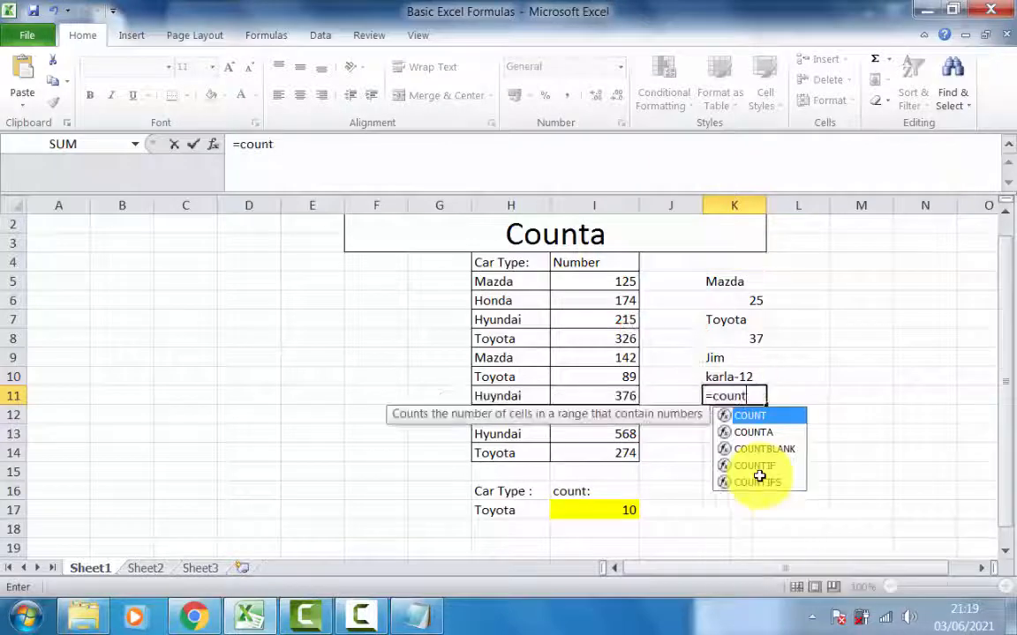
click(744, 280)
drag(735, 354, 735, 380)
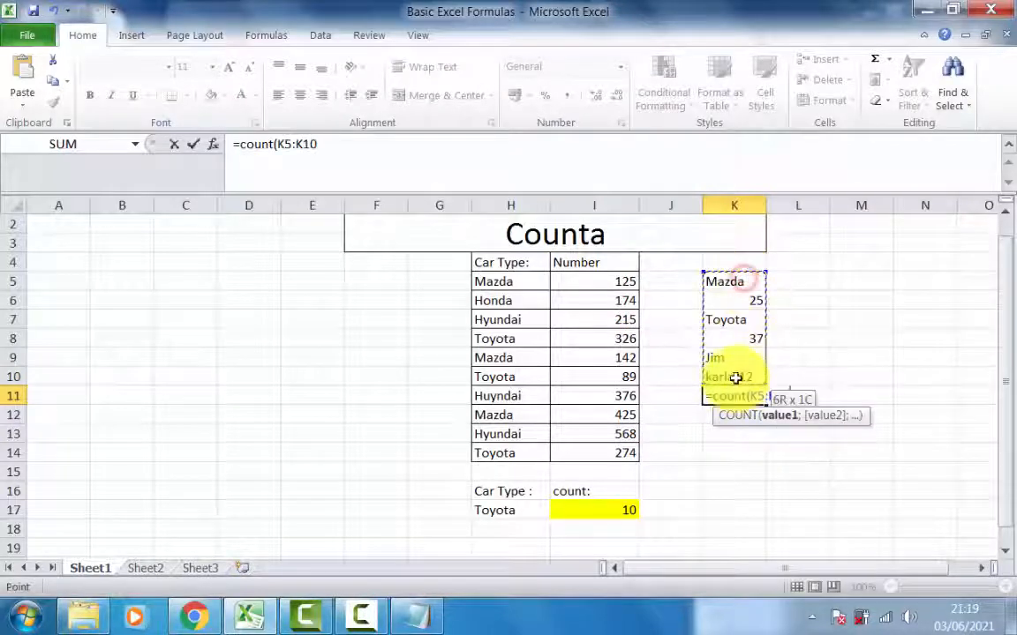
key(Return)
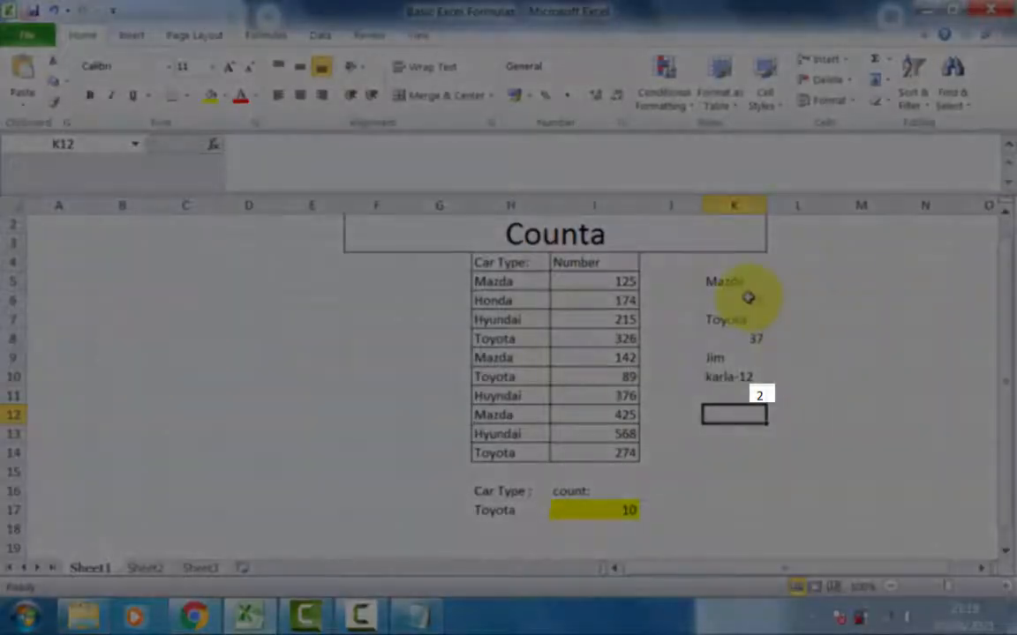
click(748, 298)
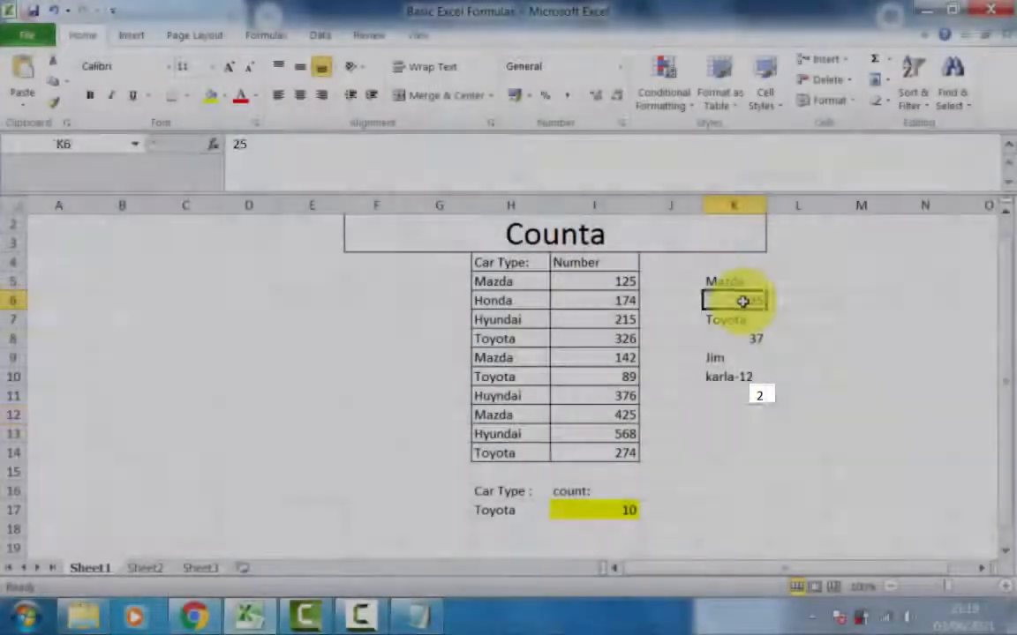
click(754, 337)
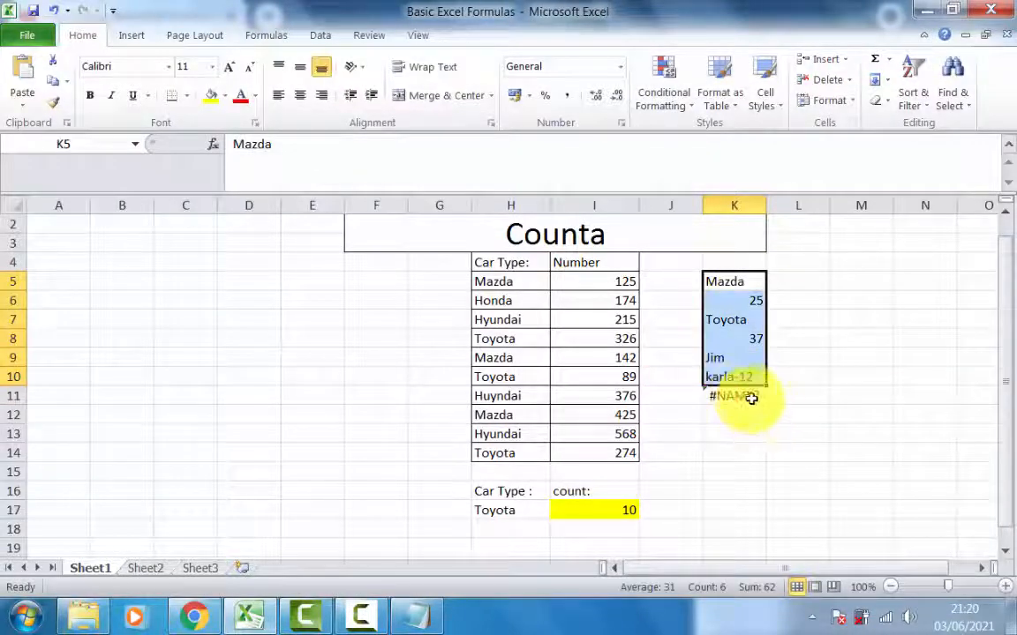
- Change the formula in K11 to a COUNTA of K5:K10
double_click(750, 398)
drag(743, 281, 739, 376)
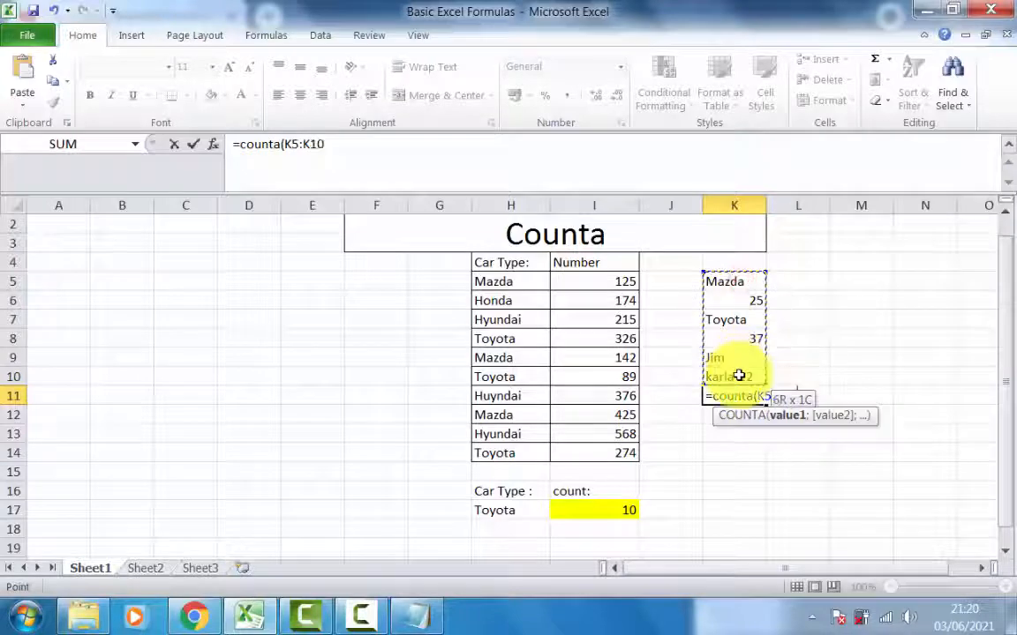
key(Return)
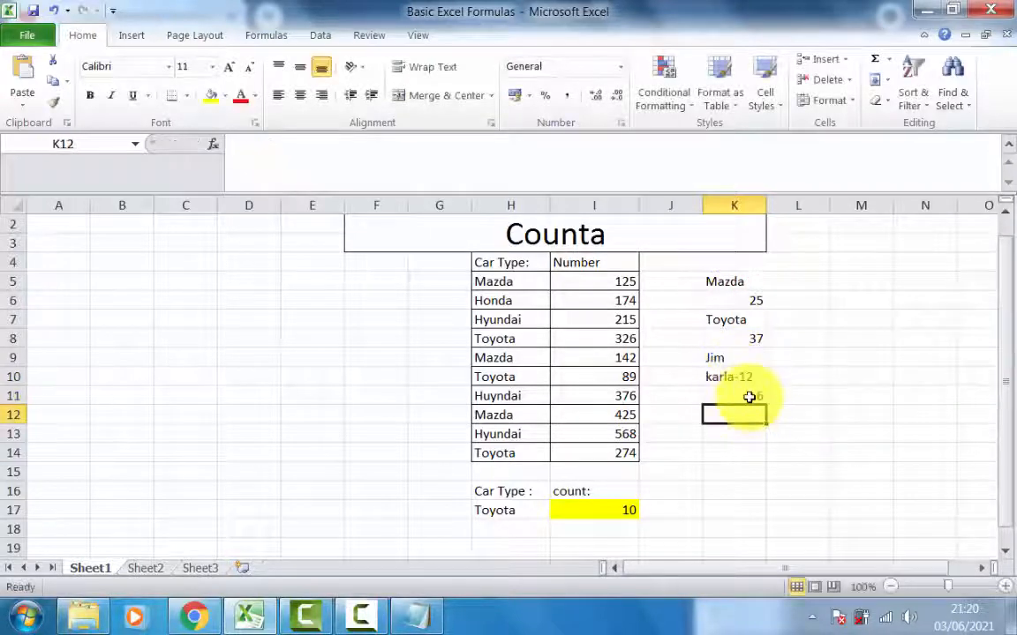
- Examine the COUNTA formula in K11 and the text and number cells it covers in K5:K10
click(747, 395)
click(754, 412)
click(752, 397)
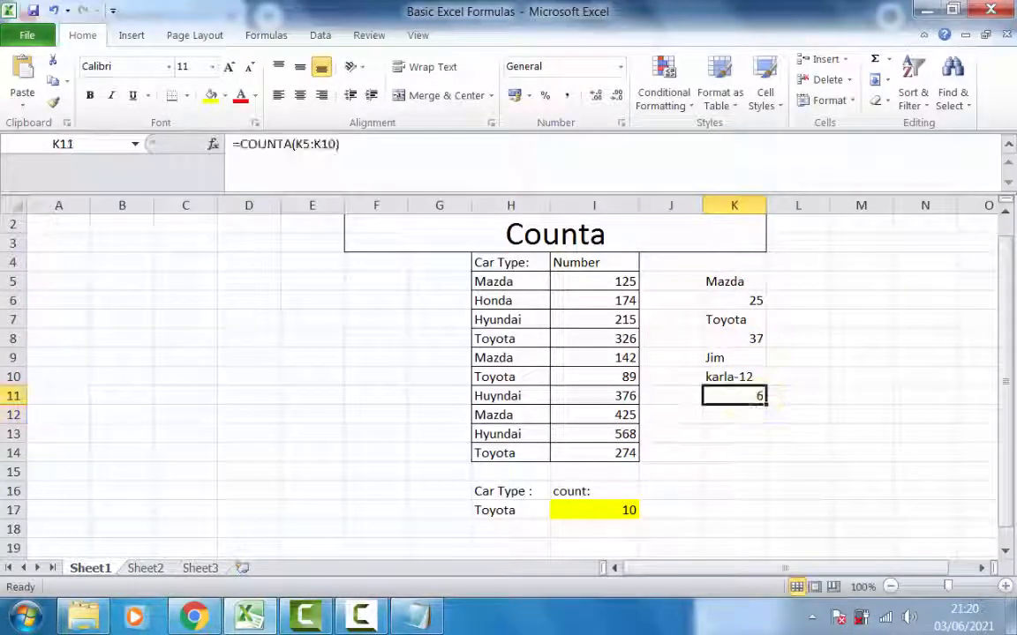
click(753, 414)
click(751, 396)
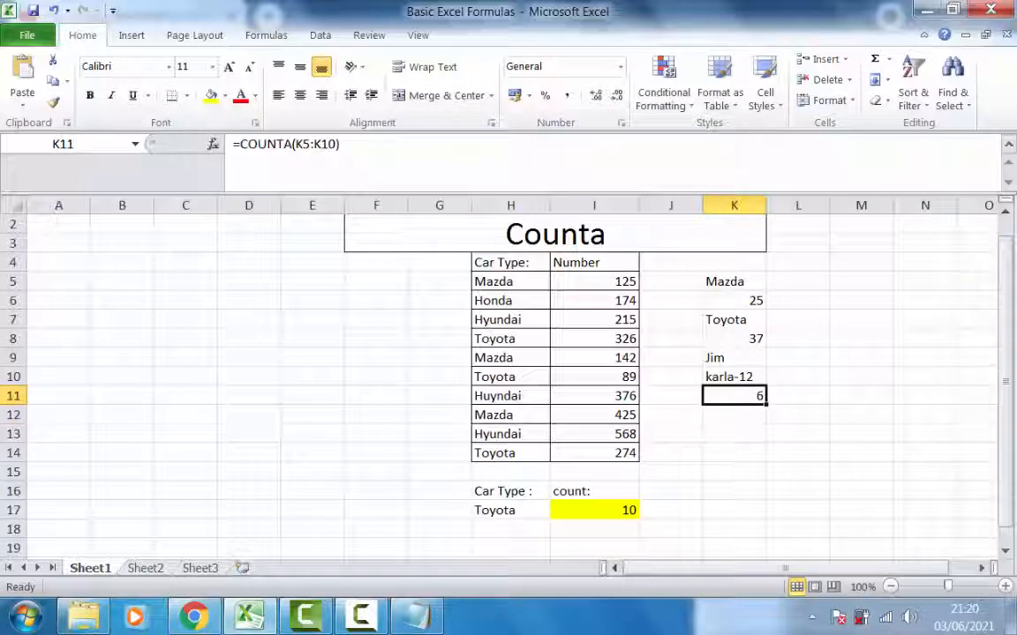
click(744, 285)
click(744, 300)
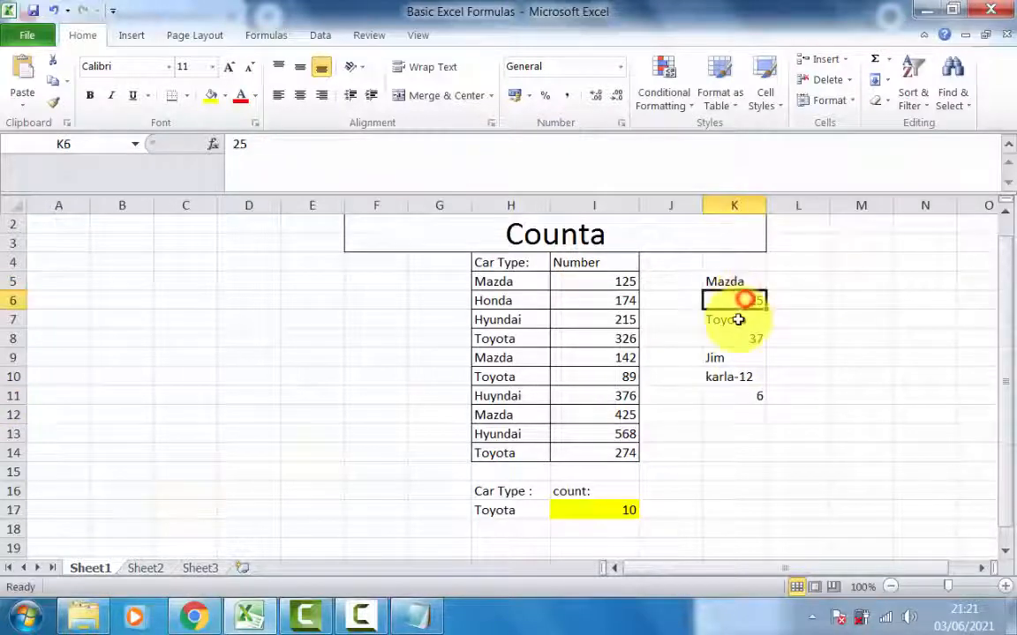
click(739, 319)
click(737, 357)
click(737, 374)
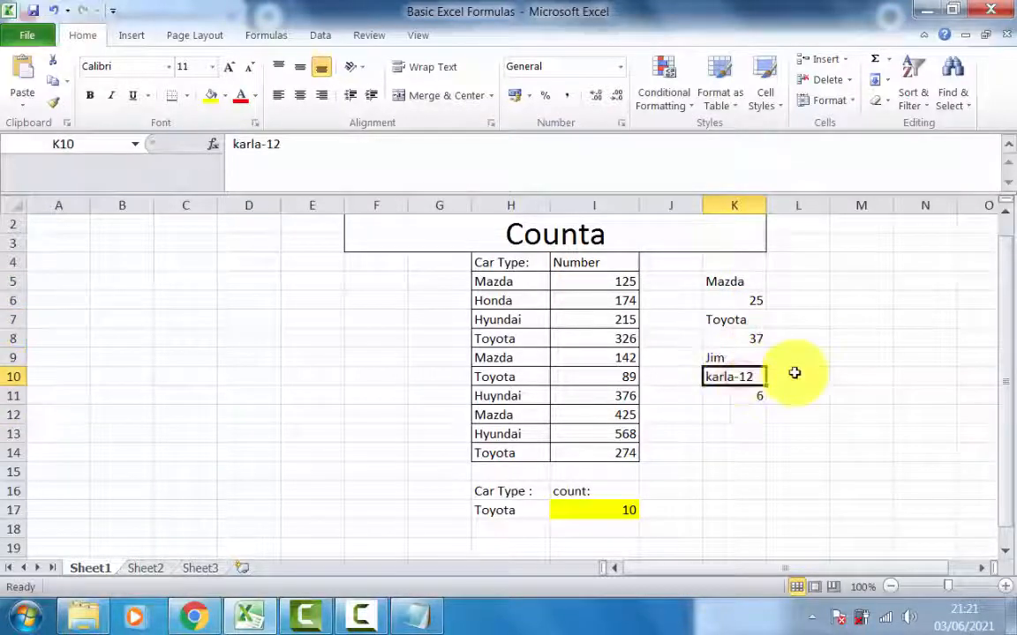
click(734, 395)
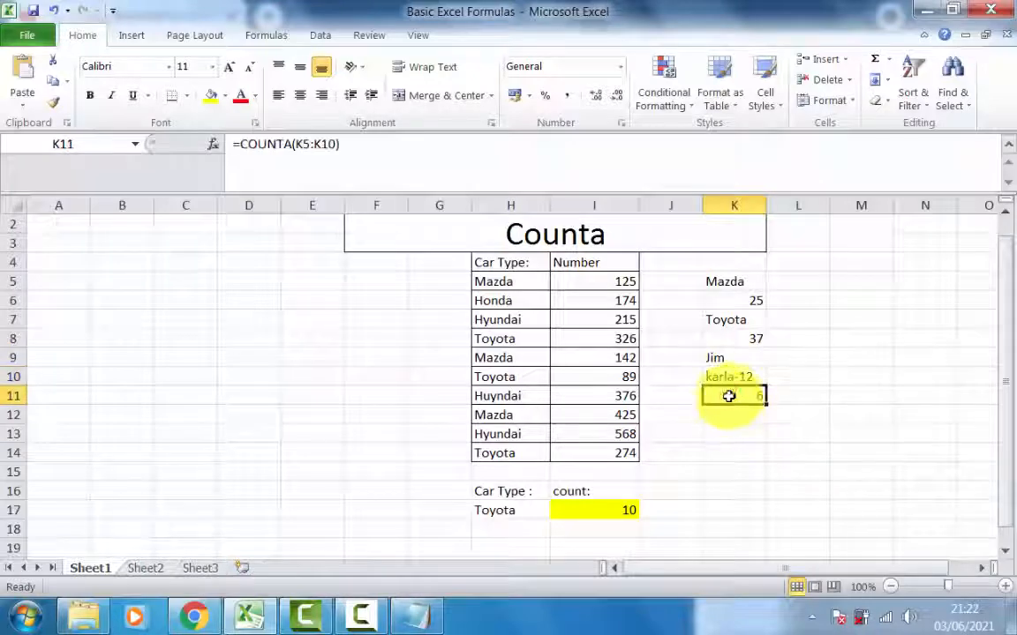
- Clear K11 and enter =COUNTA(K4:K11) in K12 so that the range includes the blank cells K4 and K11
click(731, 412)
key(ctrl+apostrophe)
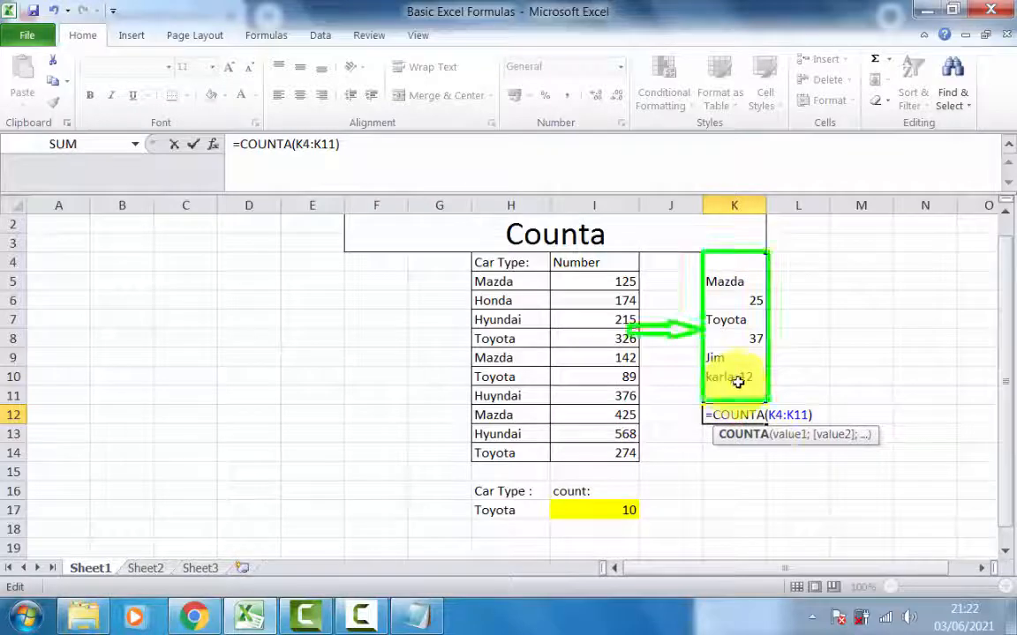
key(Return)
click(733, 411)
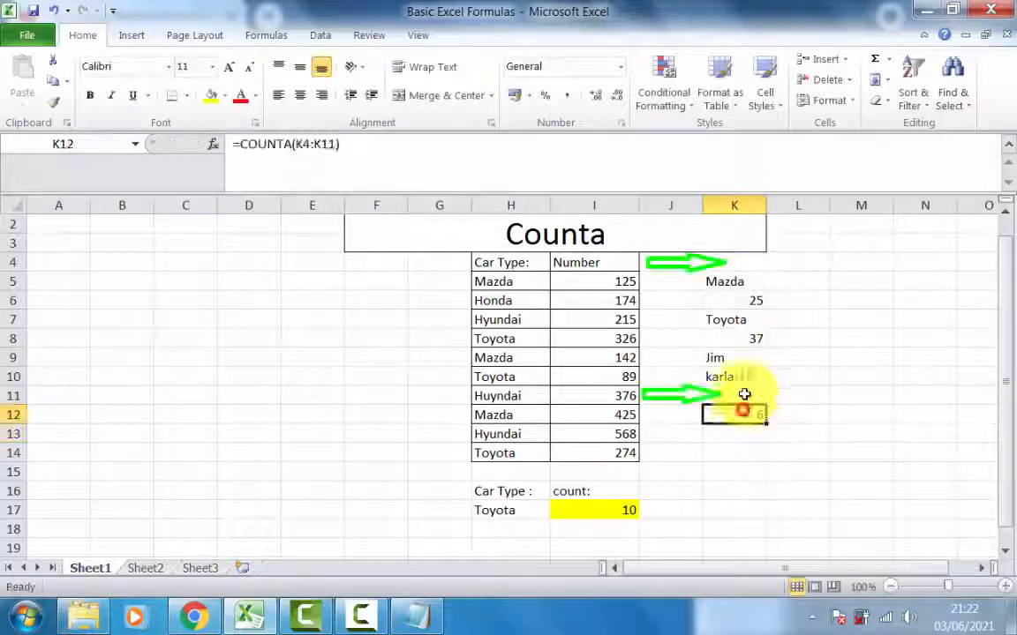
key(ctrl+bracketleft)
click(742, 261)
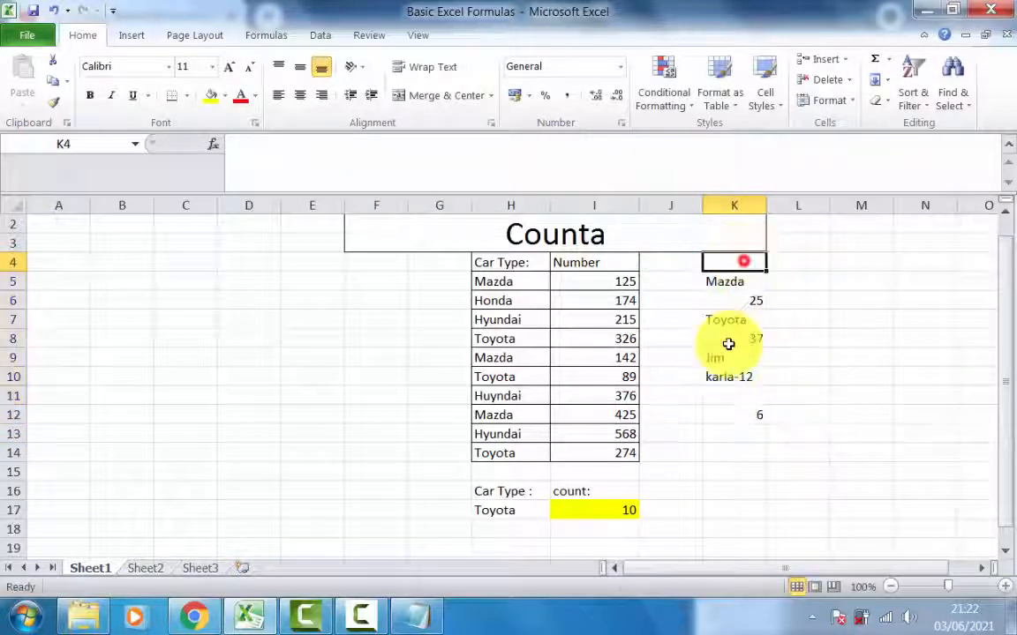
- Check the blank cell K11 and move the COUNTA formula from K12 to K14
click(731, 399)
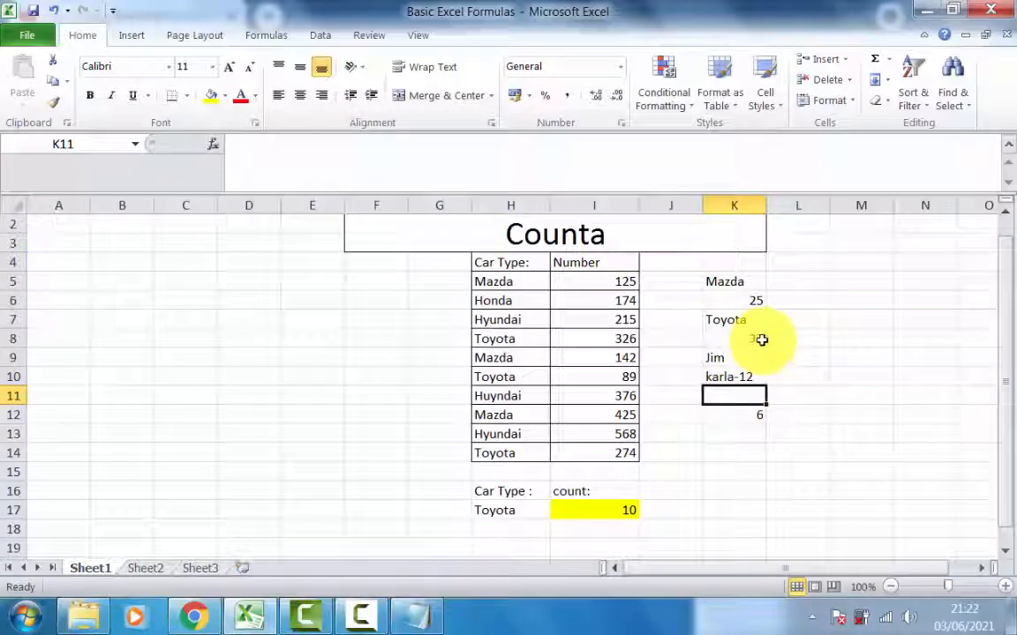
click(737, 417)
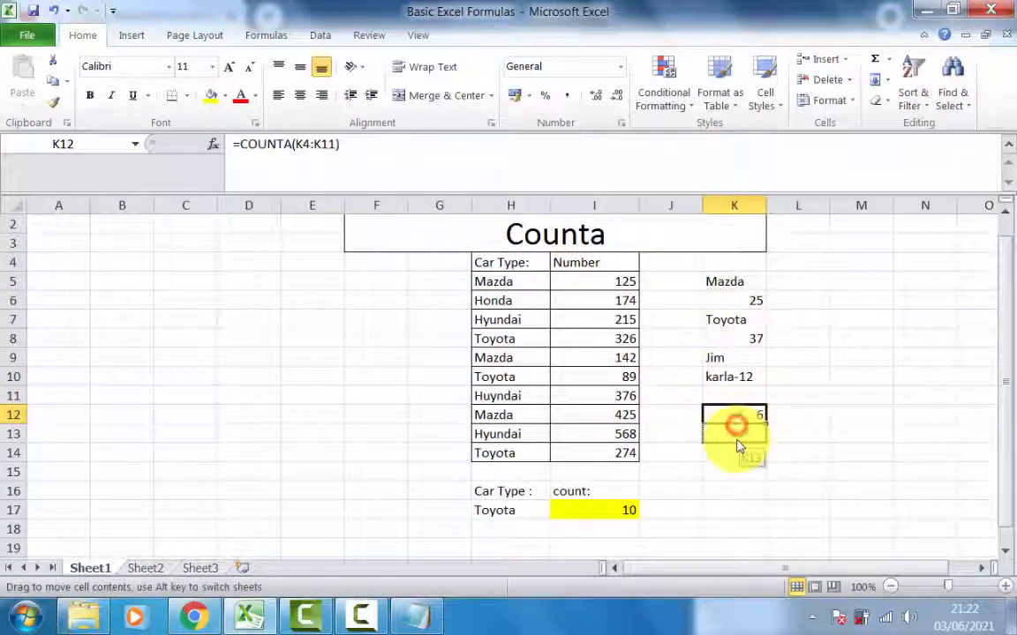
drag(739, 454, 740, 454)
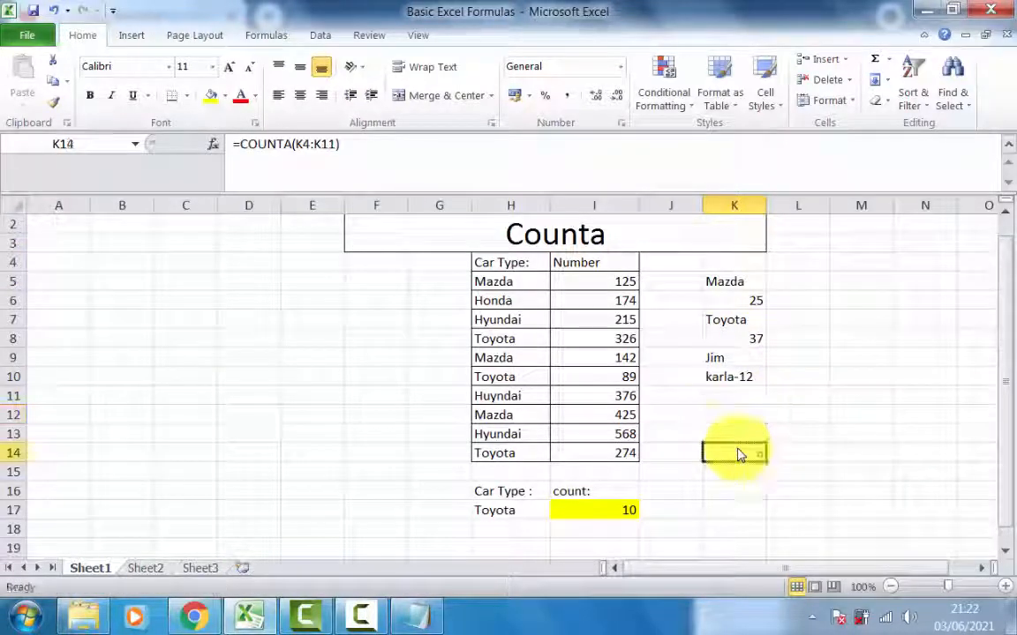
- Replace the formula in K14 with a COUNTBLANK of K4:K12 and check the blank cells K12 and K4
text(=countblank)
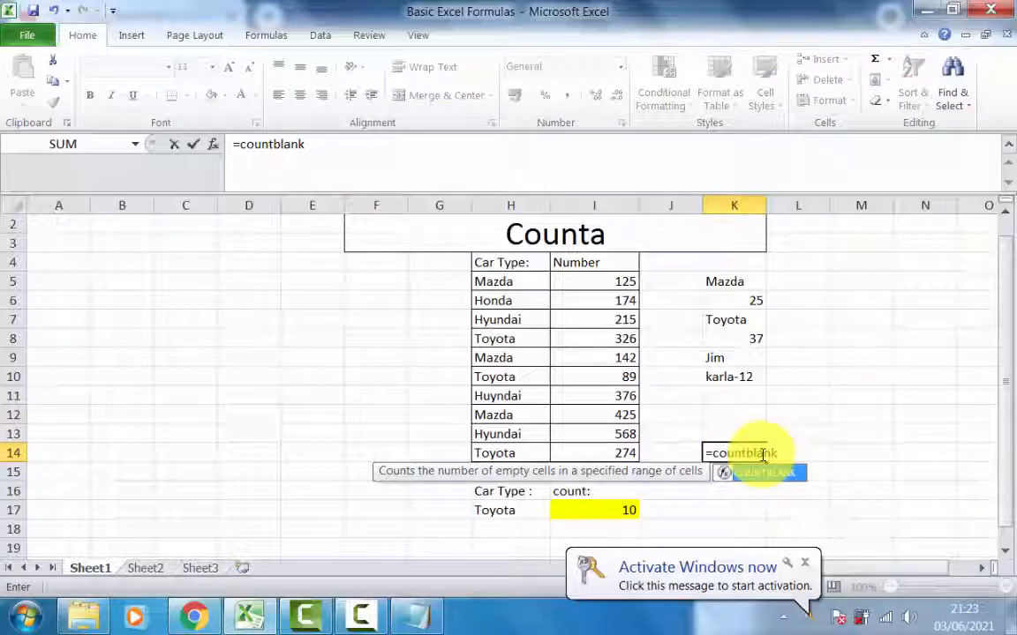
text(()
drag(742, 265, 742, 421)
key(Return)
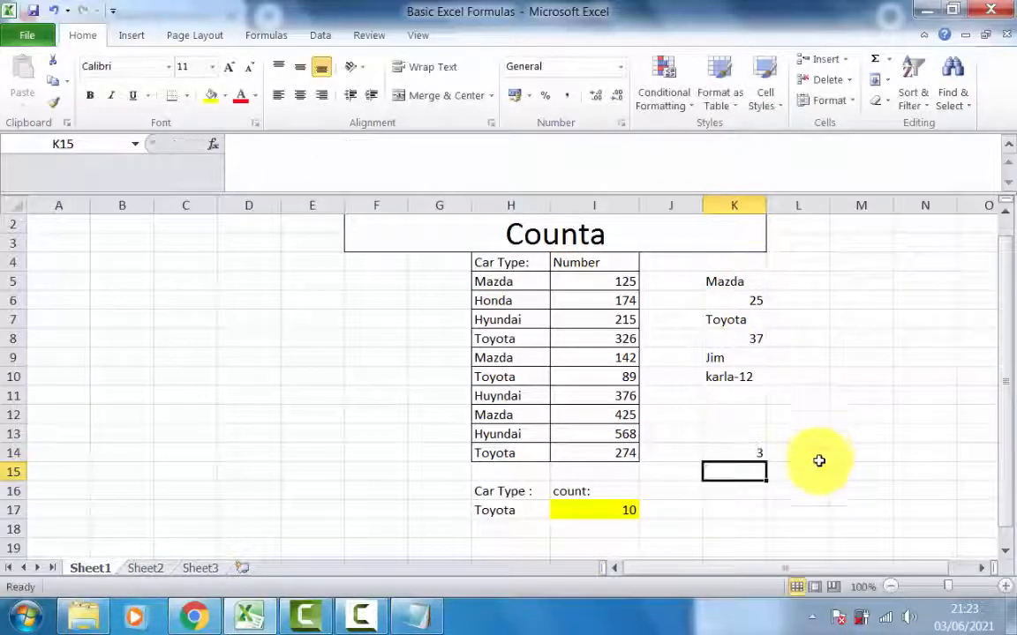
click(742, 418)
click(733, 263)
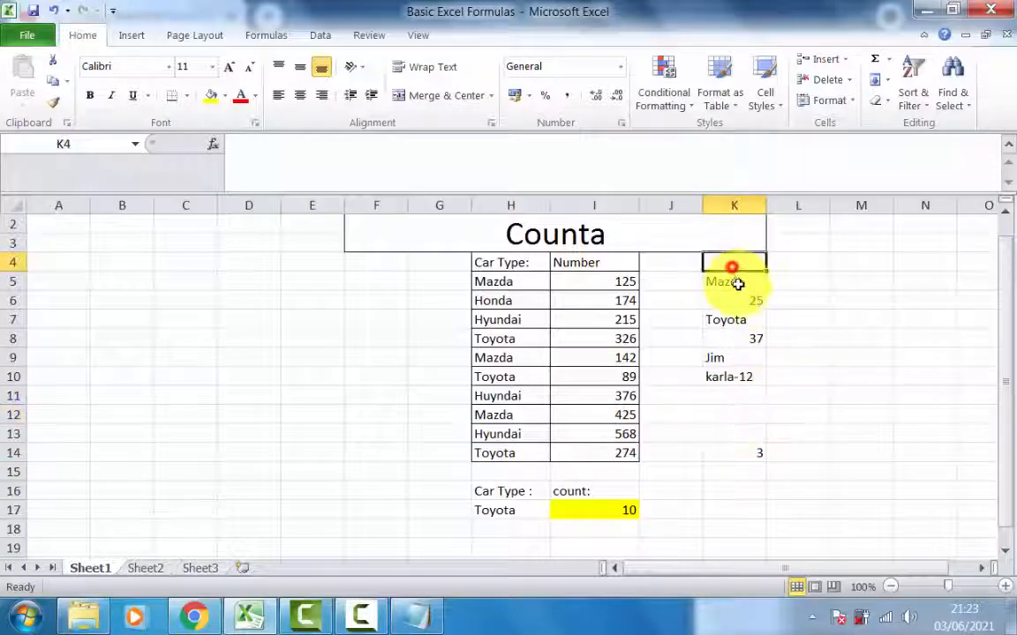
- Clear the sample entries and the COUNTBLANK formula from K4:K16
shift+click(727, 486)
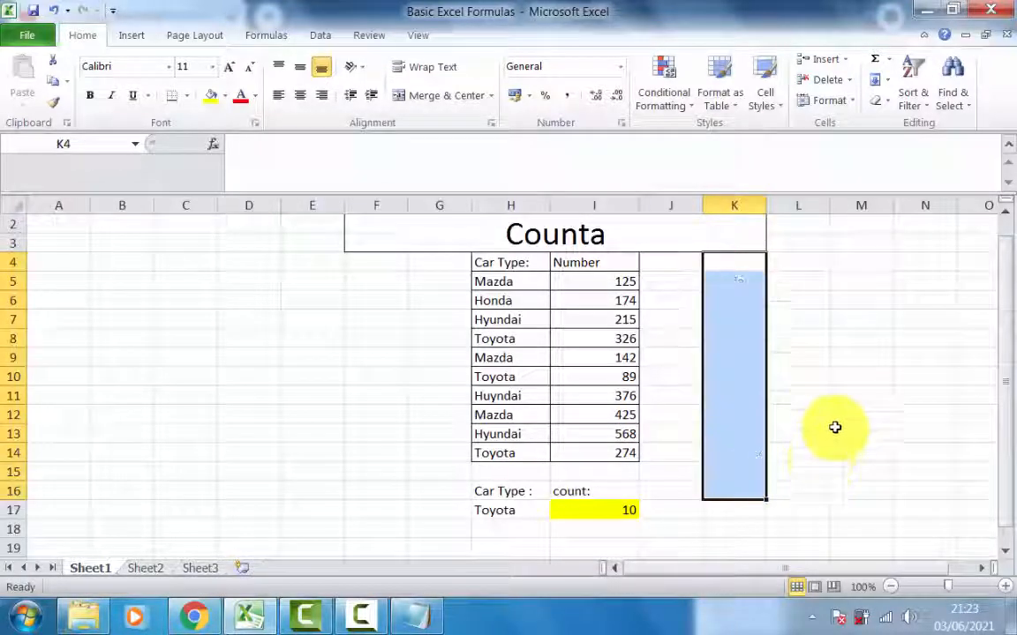
click(751, 449)
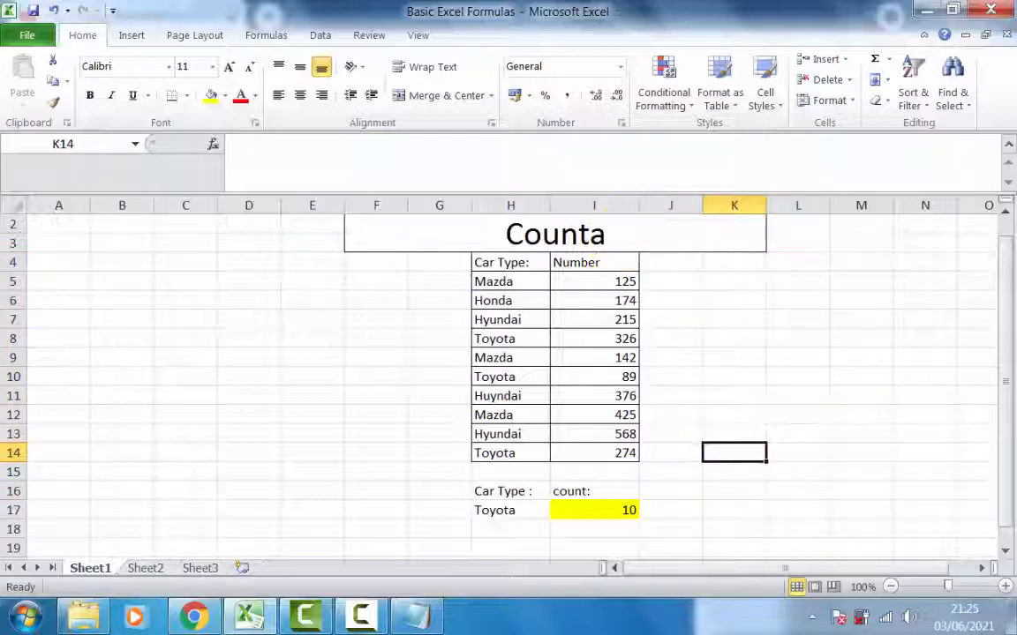
drag(733, 263, 733, 491)
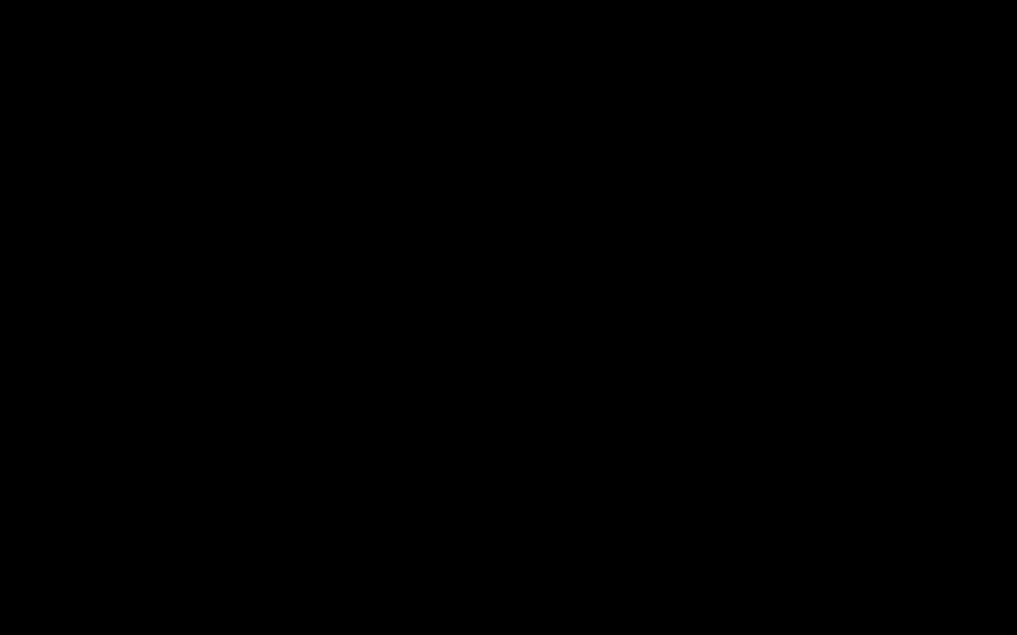